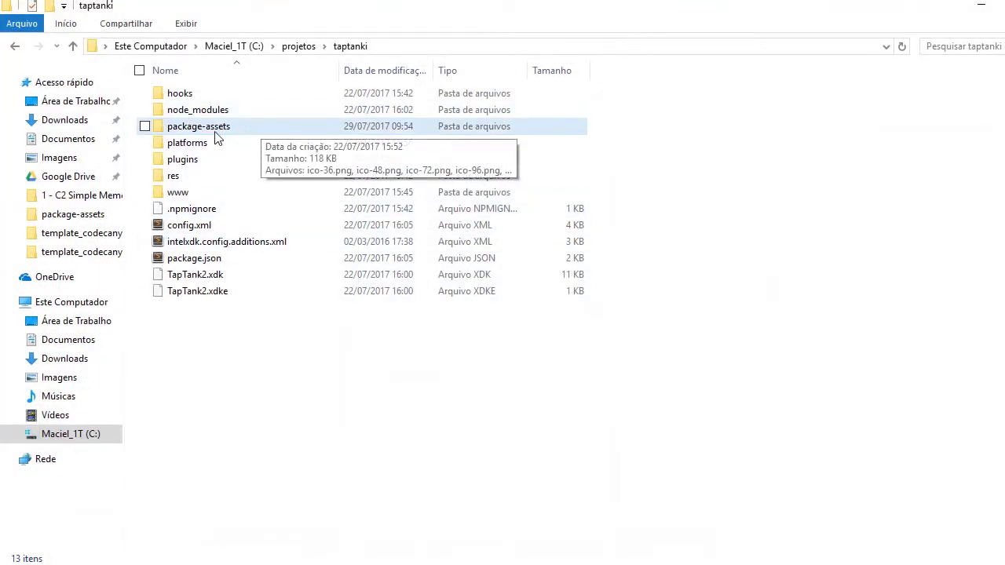
Step: Open the package-assets folder in the taptanki project and examine its four existing ico PNG files
double_click(207, 129)
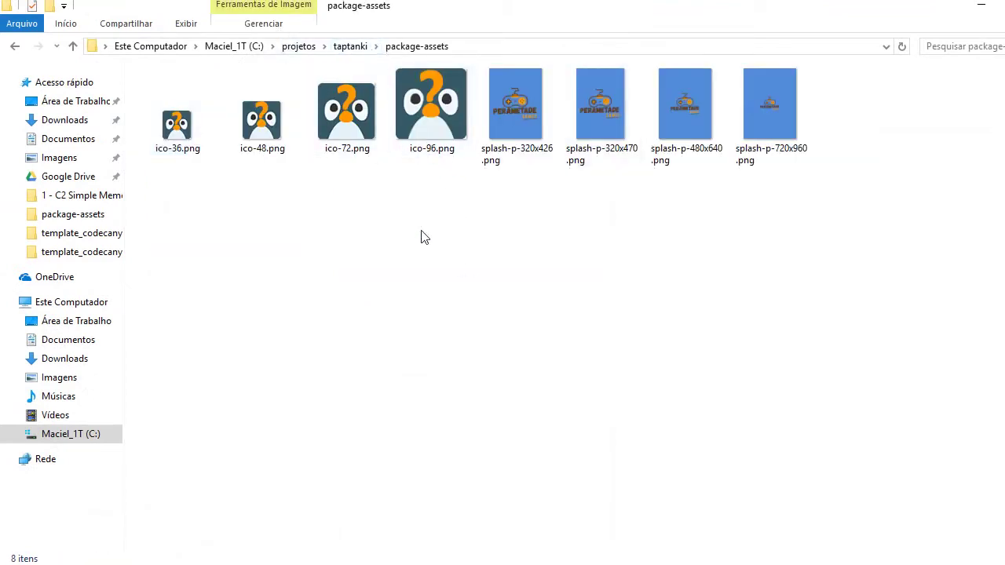
drag(460, 238, 187, 142)
click(308, 335)
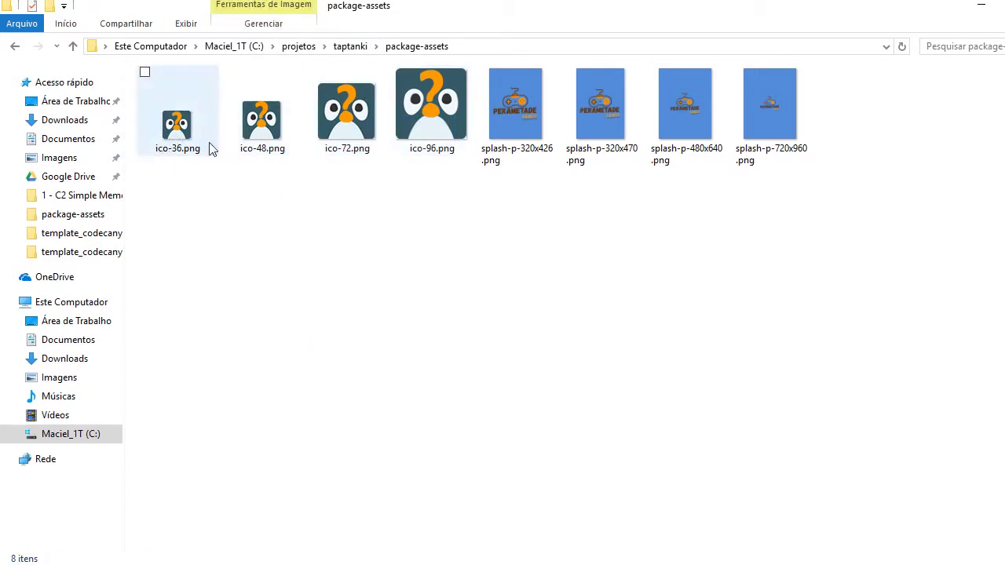
drag(440, 243, 179, 112)
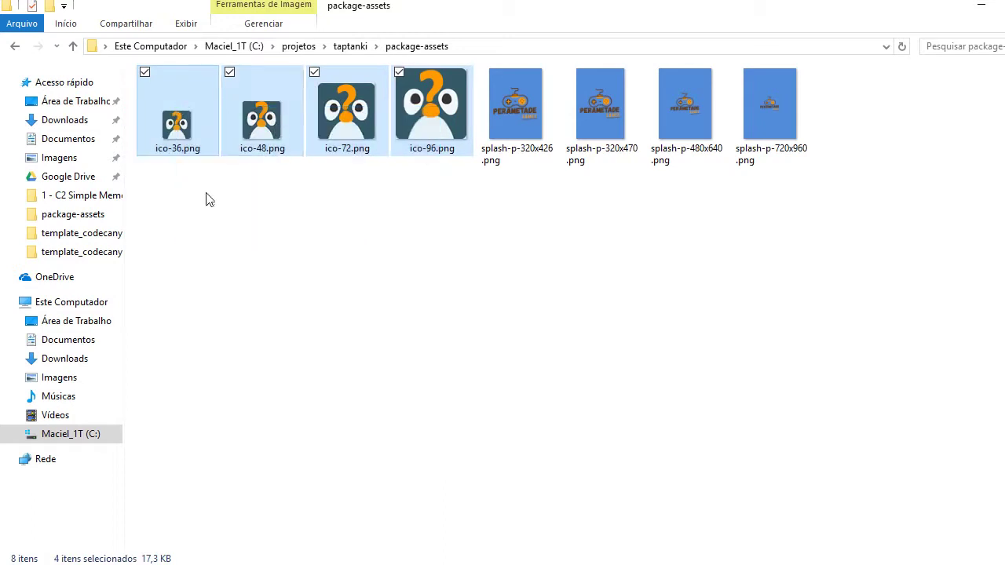
click(407, 249)
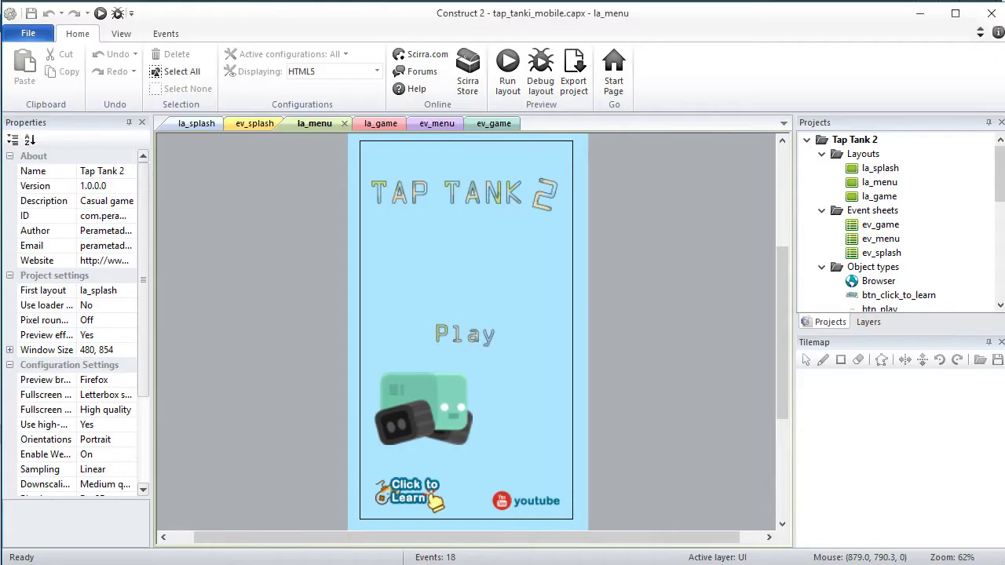
Step: Switch to Construct 2 and examine the tank robot artwork on the la_menu layout
click(594, 377)
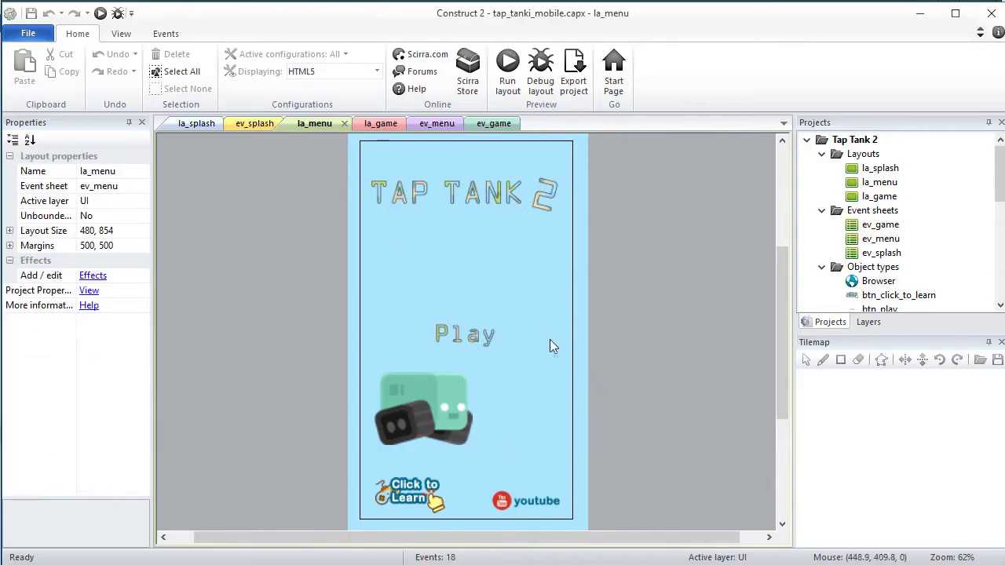
click(432, 420)
click(655, 387)
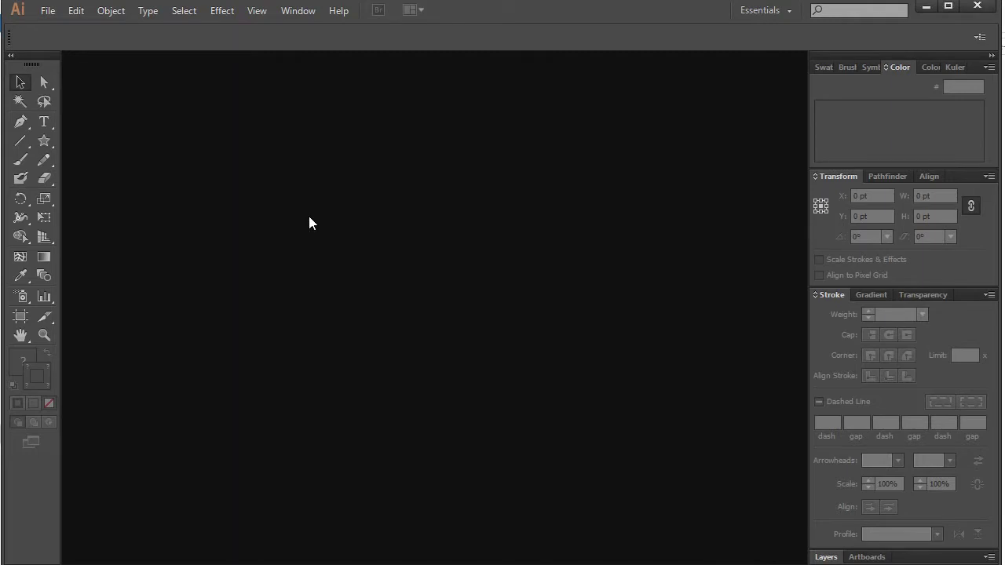
Step: Switch to Illustrator and copy the grey-blue robot in the third row of vector_robotsSide.svg into a new 1024 × 1024 px document
click(236, 170)
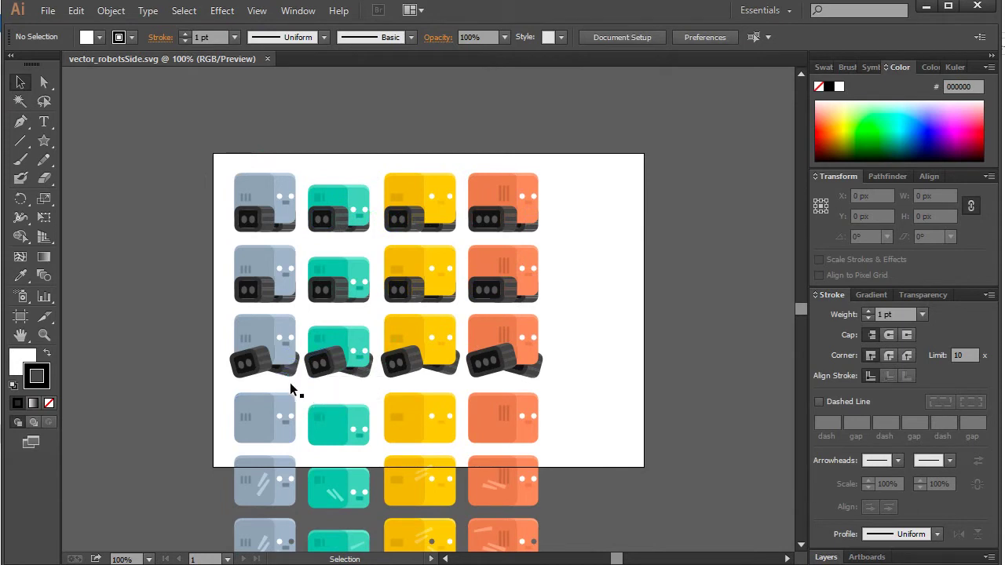
drag(291, 383, 224, 311)
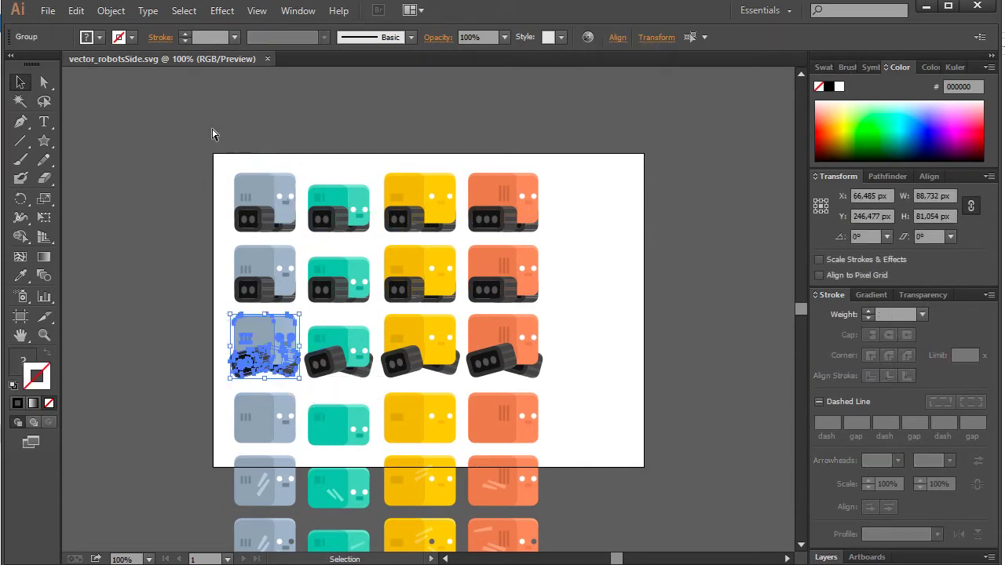
click(48, 11)
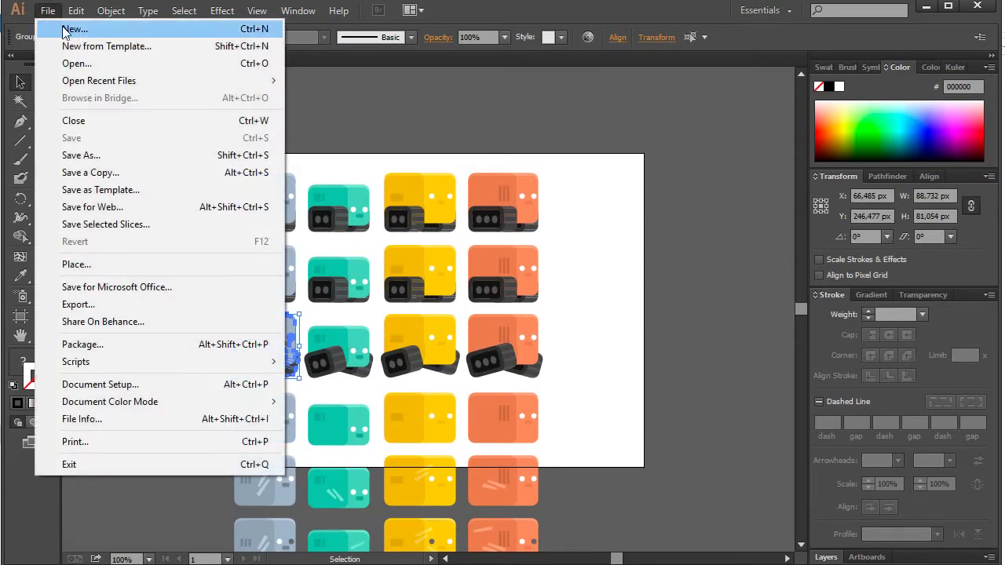
click(67, 27)
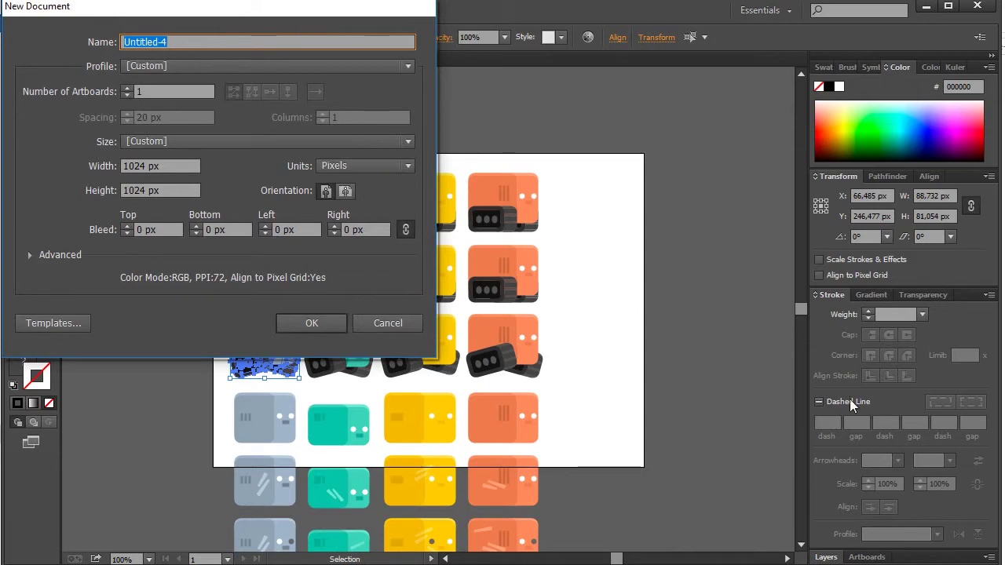
click(164, 167)
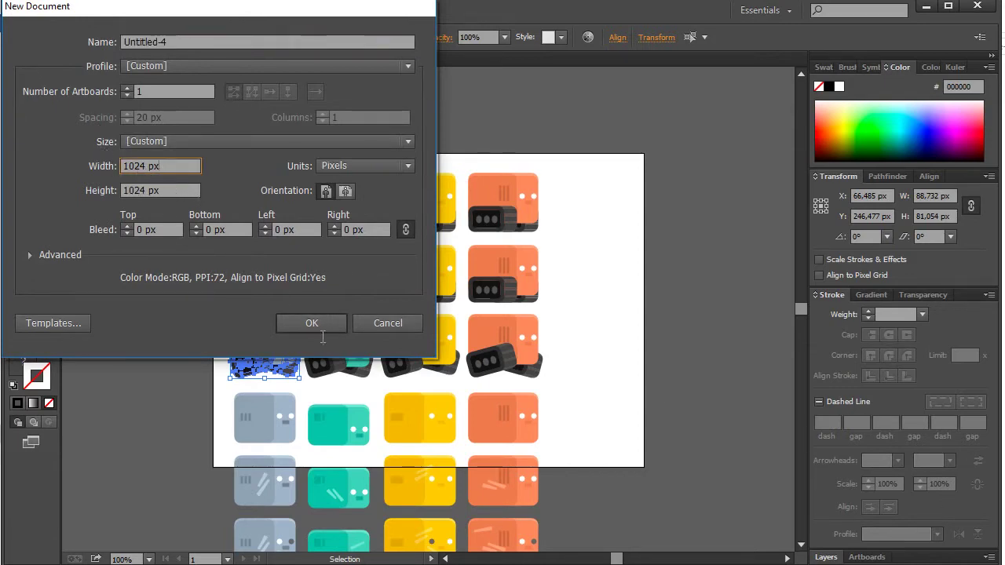
click(315, 314)
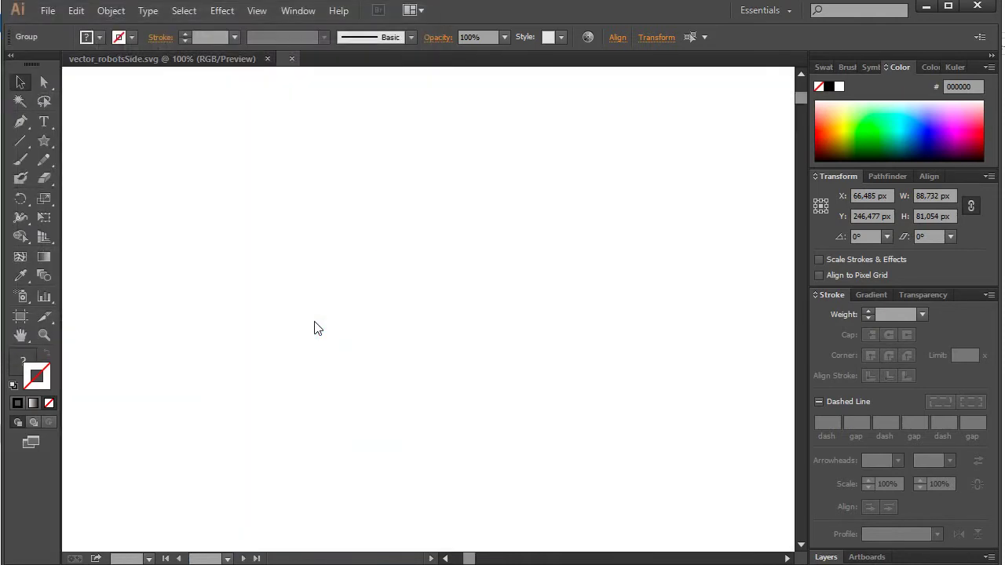
key(ctrl+v)
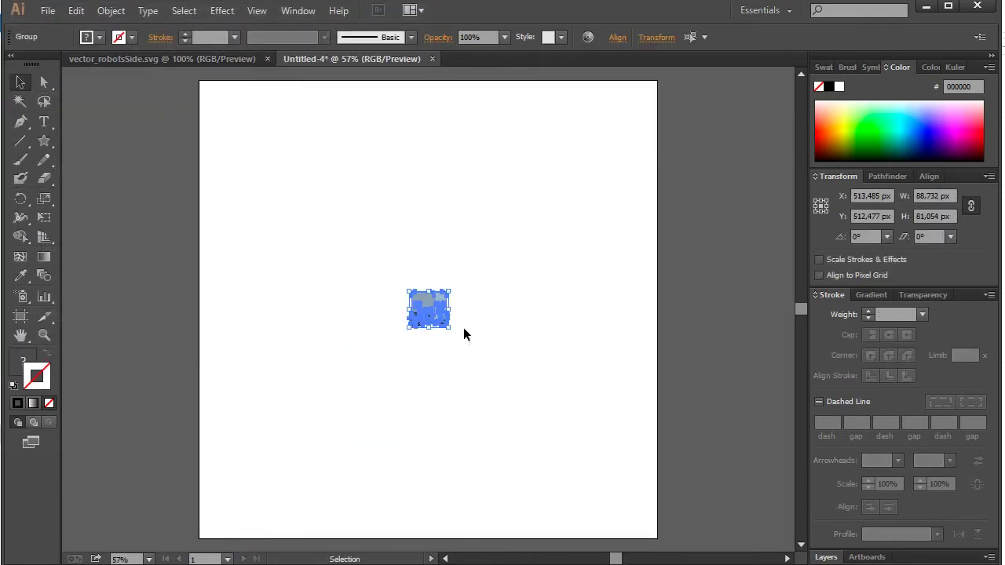
Step: Enlarge the robot to about 922 × 842 px so it nearly fills the artboard, and tilt it slightly clockwise
scroll(421, 329, up, 7)
scroll(421, 334, up, 1)
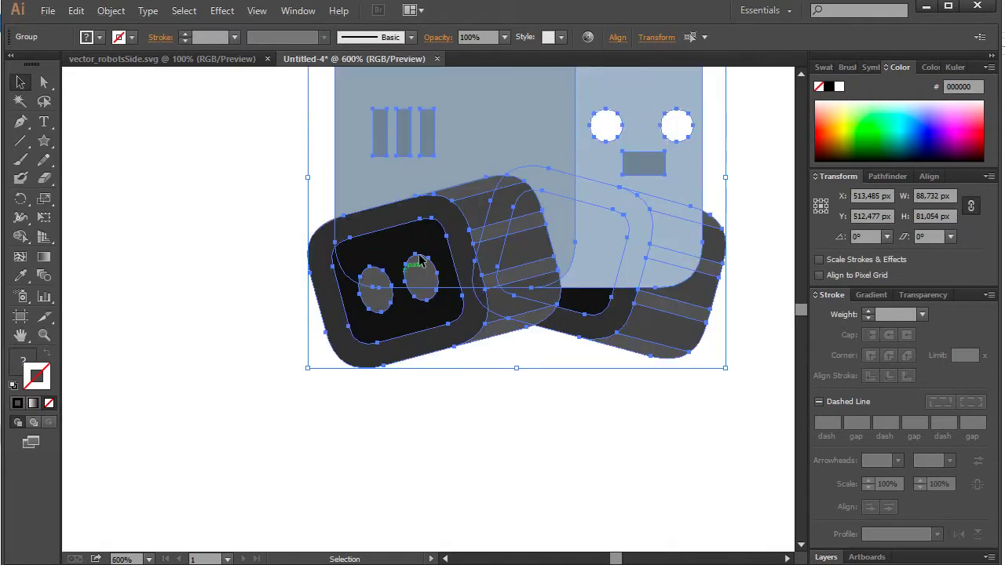
scroll(442, 227, down, 3)
scroll(442, 228, down, 2)
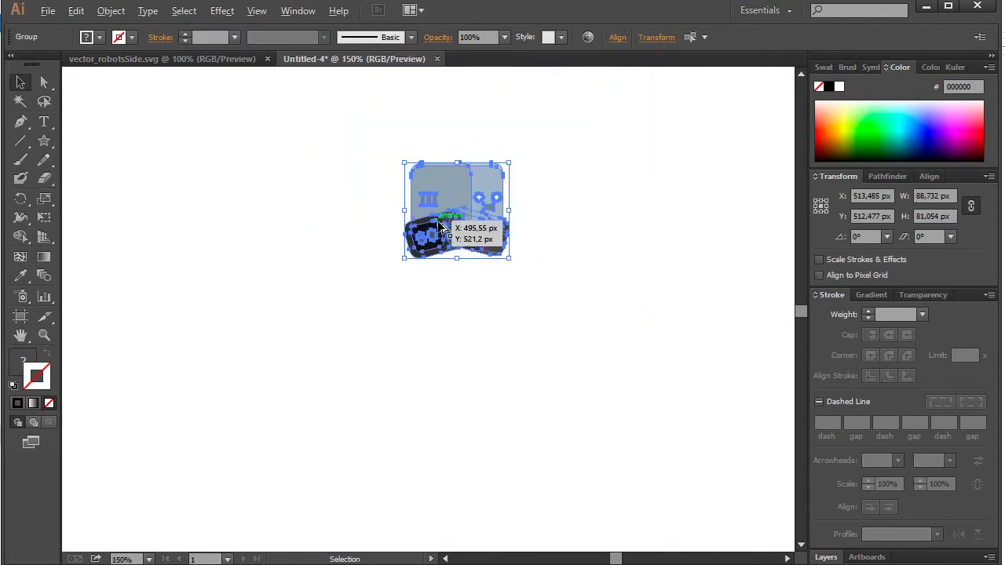
drag(487, 247, 698, 506)
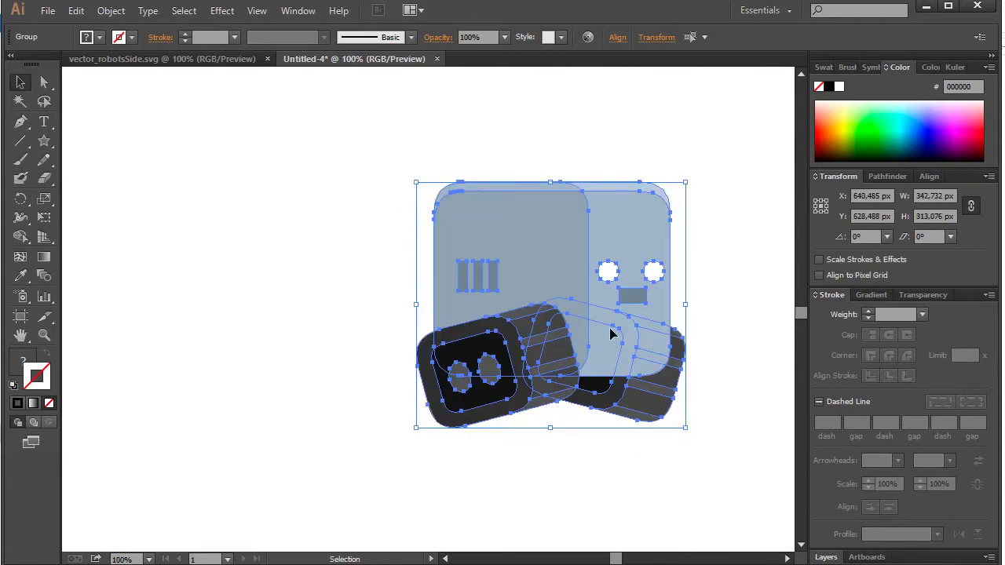
scroll(593, 318, right, 3)
scroll(592, 319, down, 3)
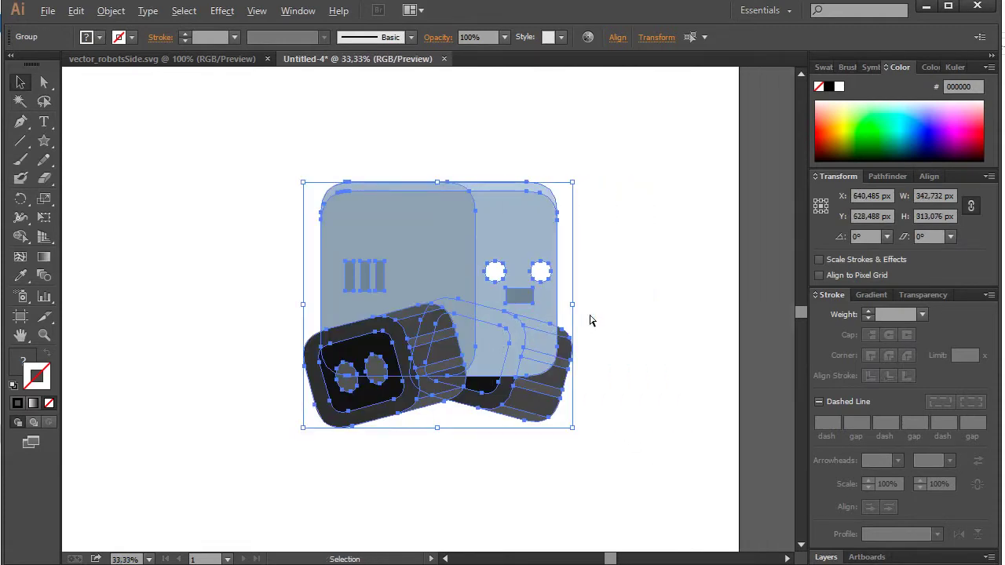
drag(543, 291, 430, 184)
drag(469, 245, 623, 469)
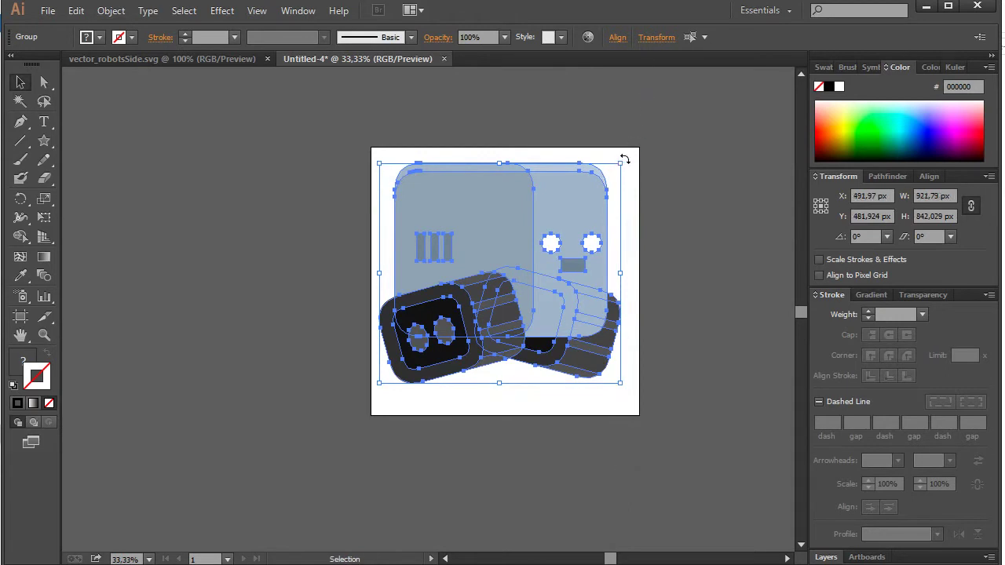
drag(622, 158, 635, 171)
drag(585, 214, 594, 233)
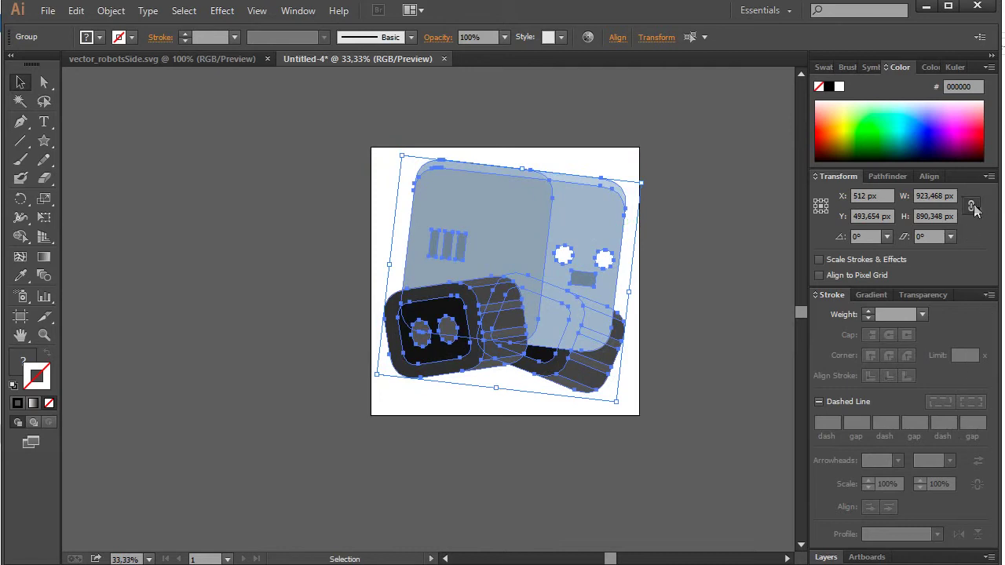
Step: Align the tilted robot to the artboard's vertical centre and deselect it
click(926, 177)
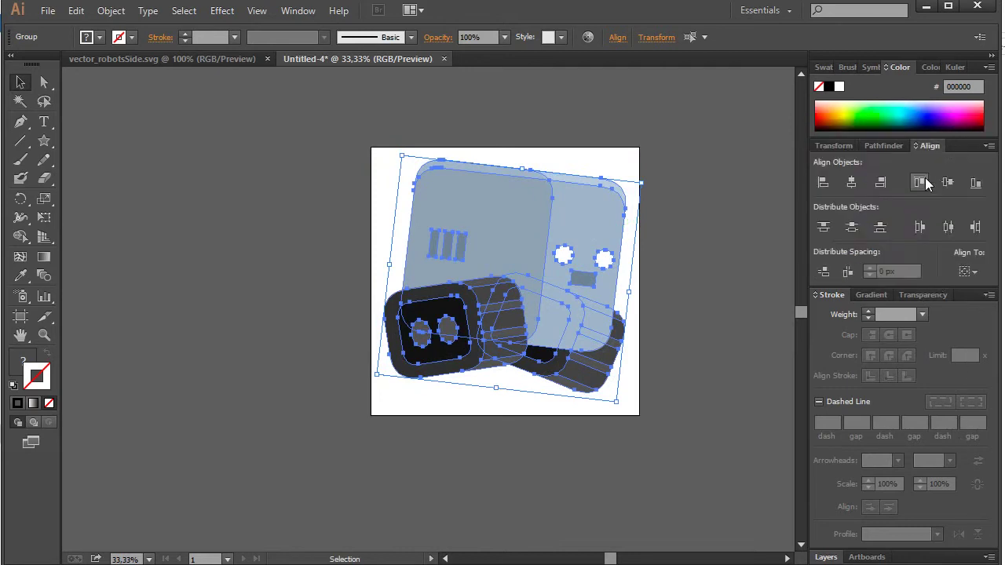
click(970, 271)
click(981, 325)
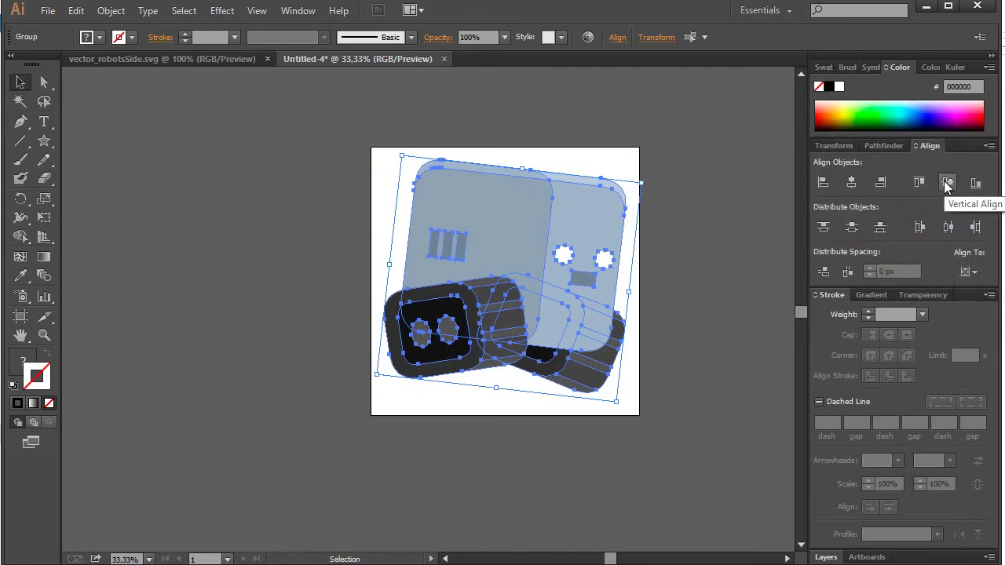
right_click(519, 215)
click(558, 290)
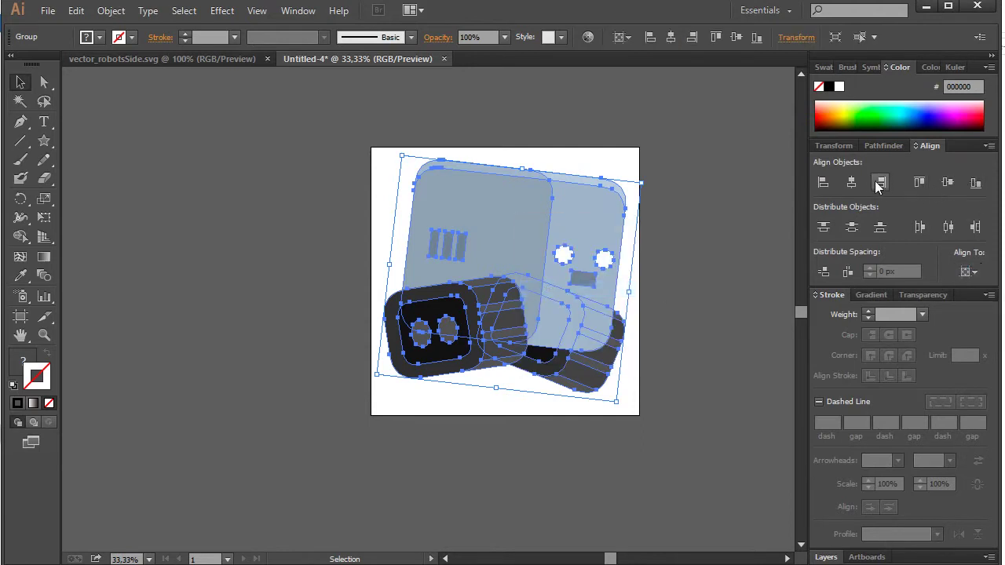
click(942, 183)
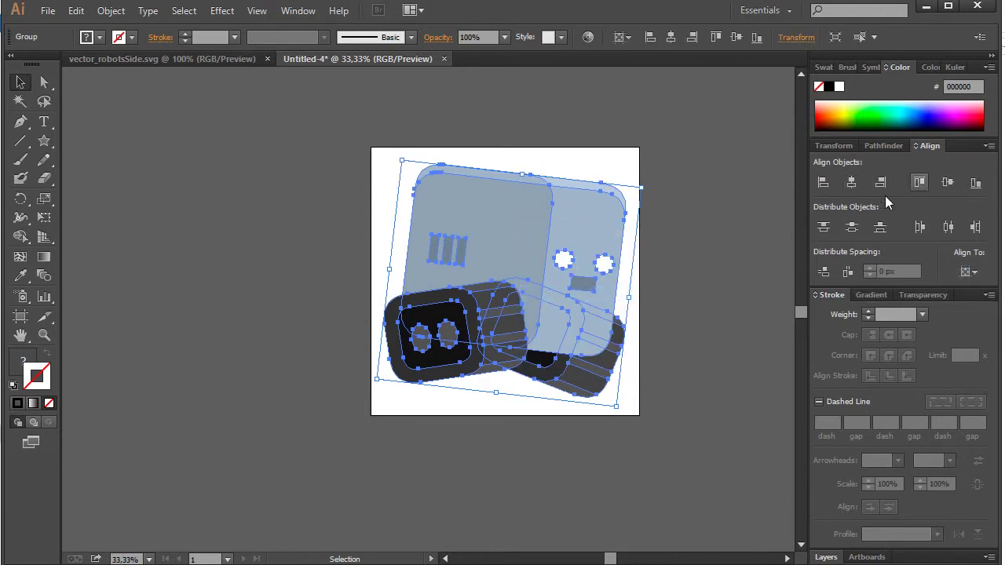
click(751, 223)
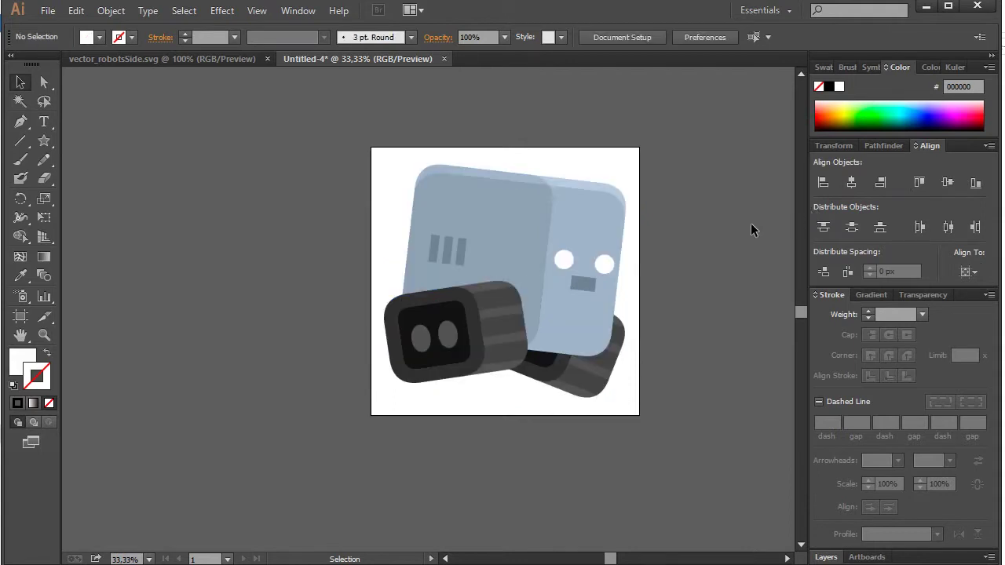
Step: Save the document as icon-1024.ai in the package-assets folder, in Adobe Illustrator format
click(46, 12)
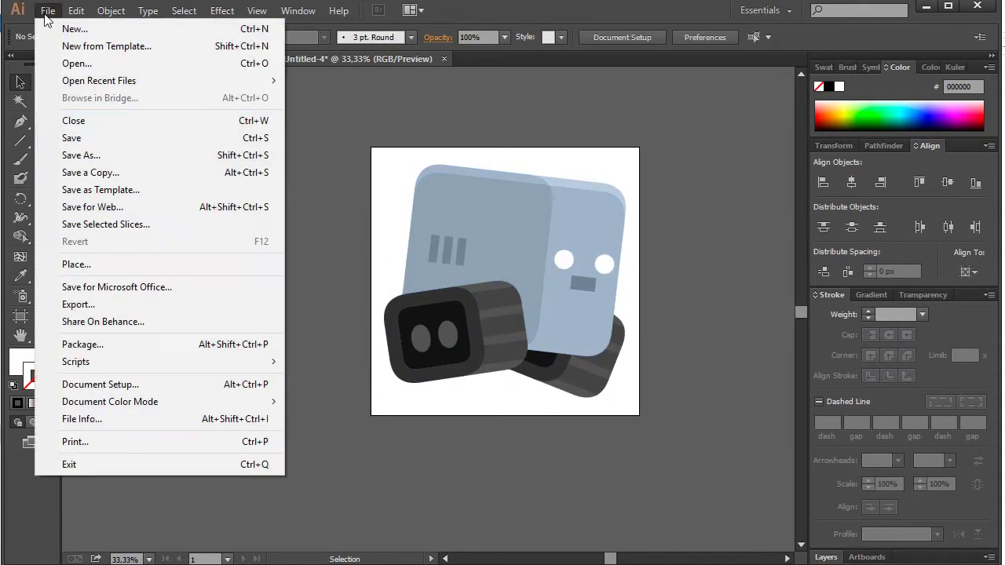
click(78, 140)
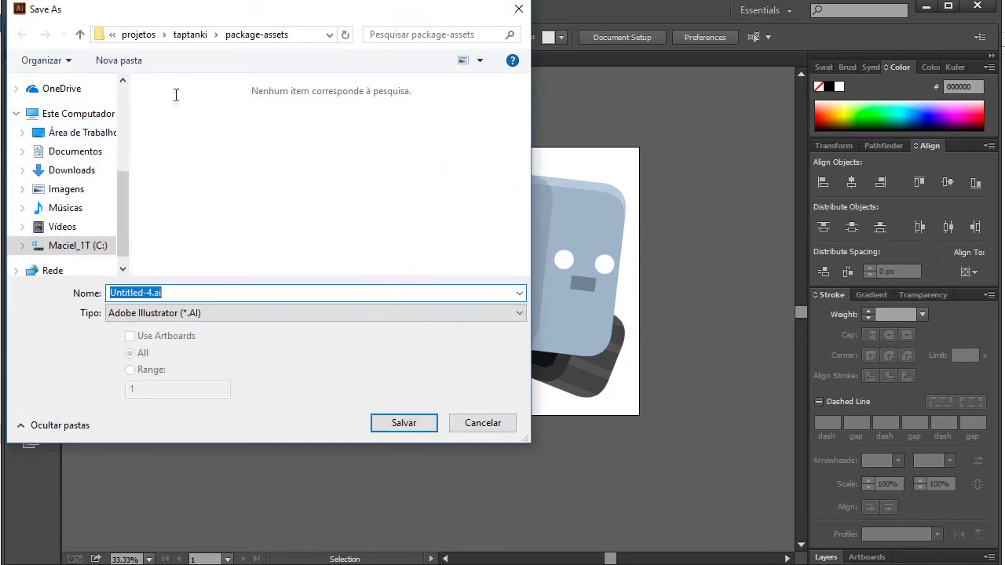
click(157, 292)
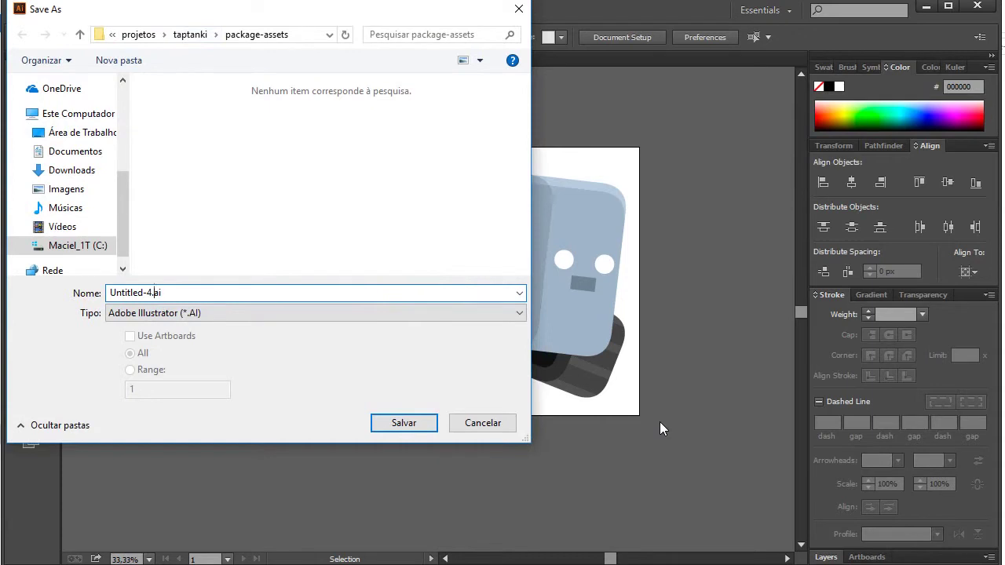
key(shift+Home)
text(icon)
click(399, 425)
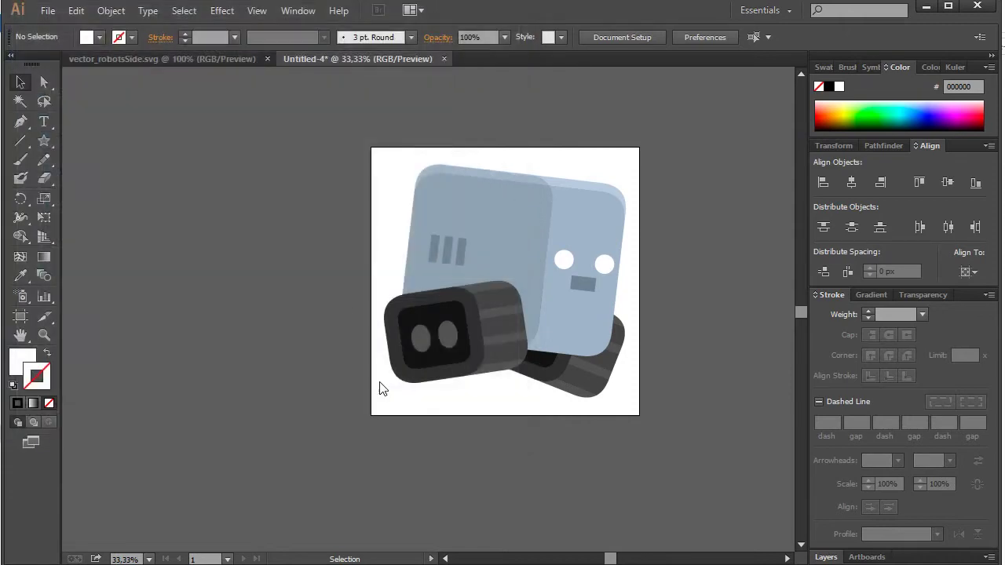
click(247, 493)
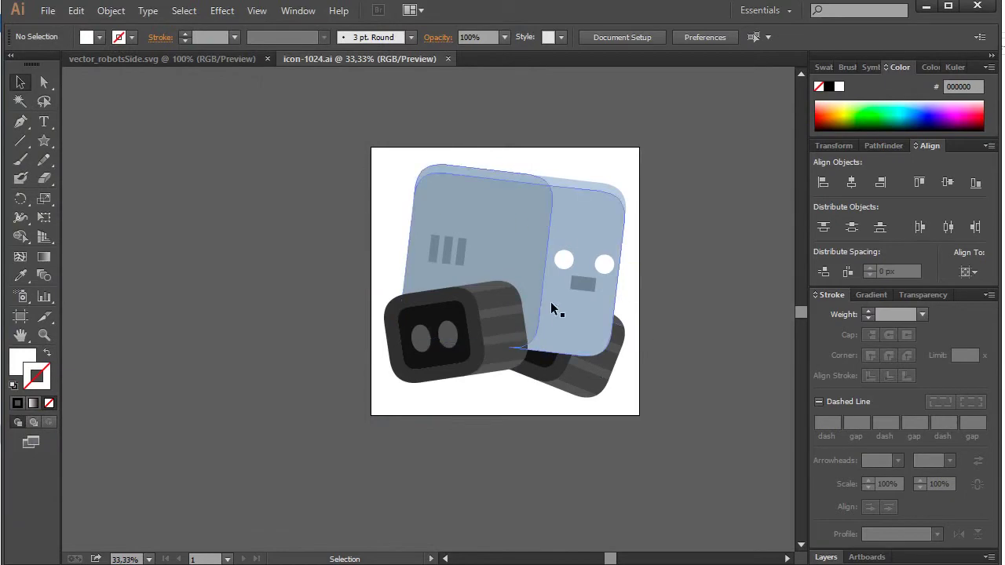
Step: Export the icon as icon-1024.png using artboards, with 72 ppi resolution, type-optimized anti-aliasing and a transparent background
click(48, 10)
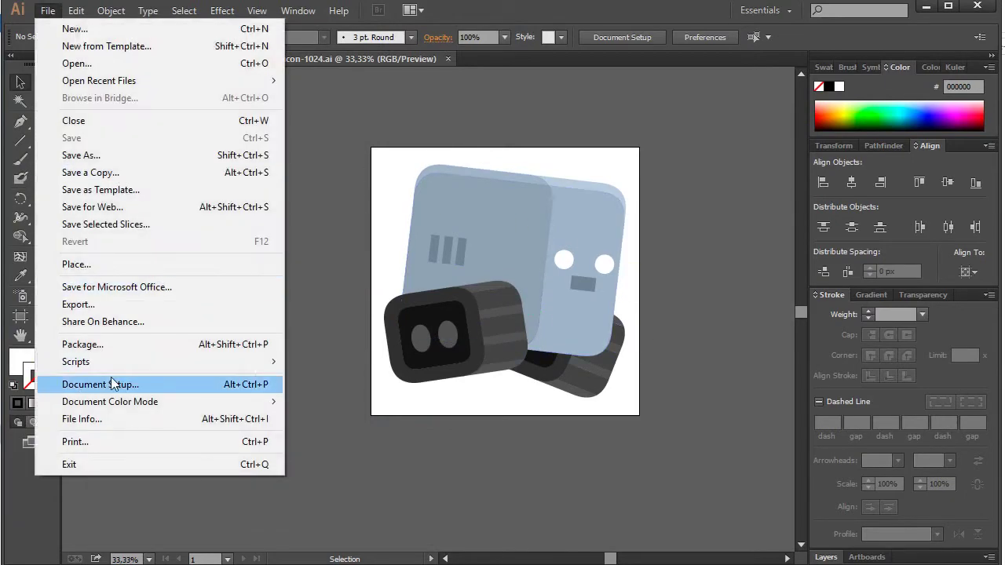
click(93, 305)
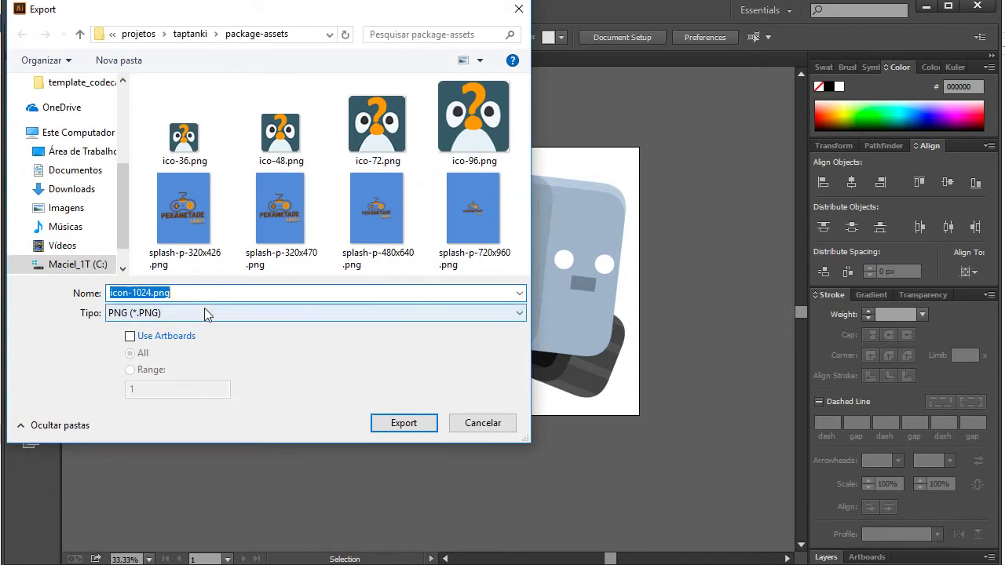
click(130, 336)
click(408, 426)
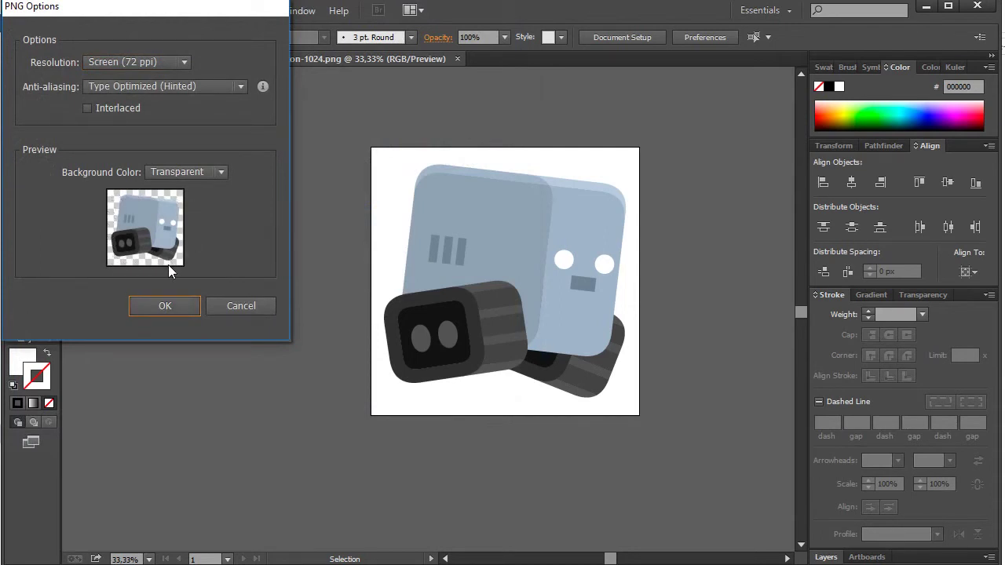
click(165, 308)
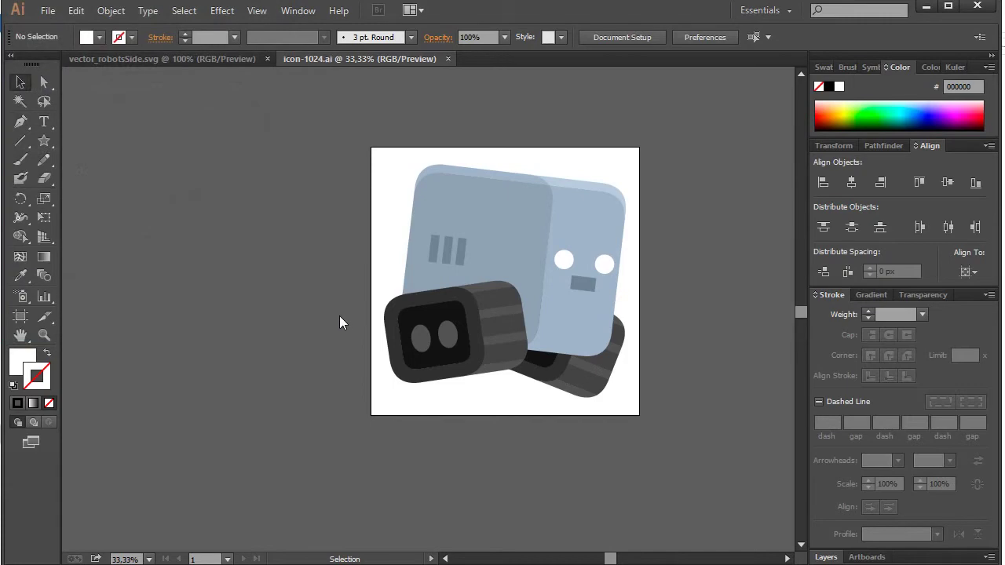
Step: Close the icon document and switch to File Explorer to select the exported icon-1024-01.png in package-assets
click(447, 59)
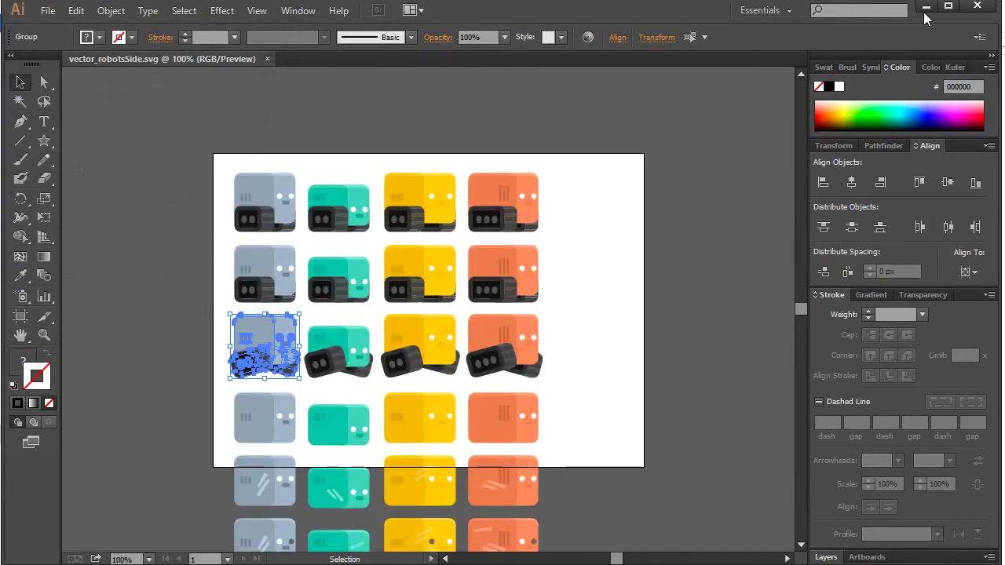
click(927, 6)
click(522, 122)
click(601, 133)
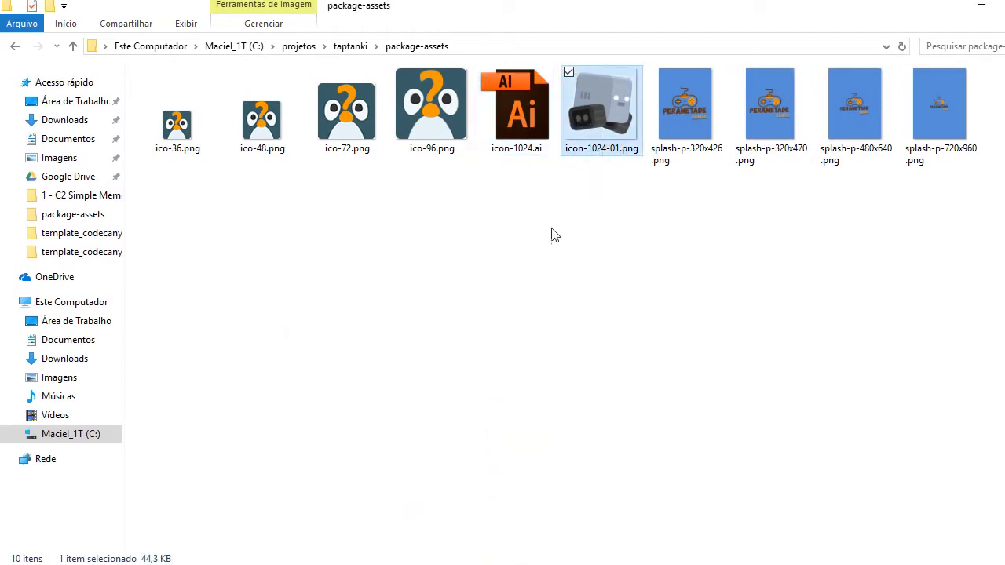
Step: Switch to Chrome and open the App Iconizer site at appiconizer.com
click(567, 353)
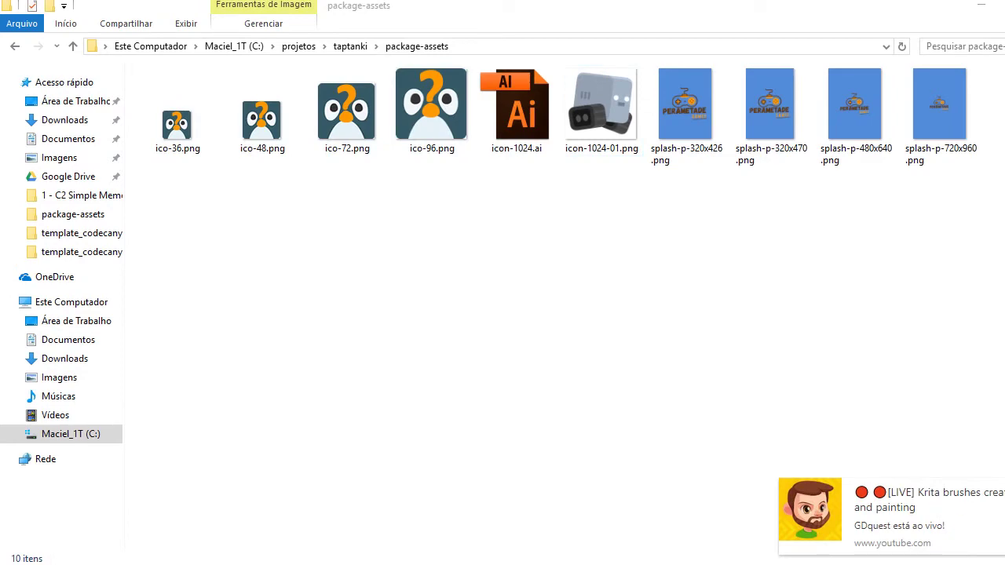
click(887, 506)
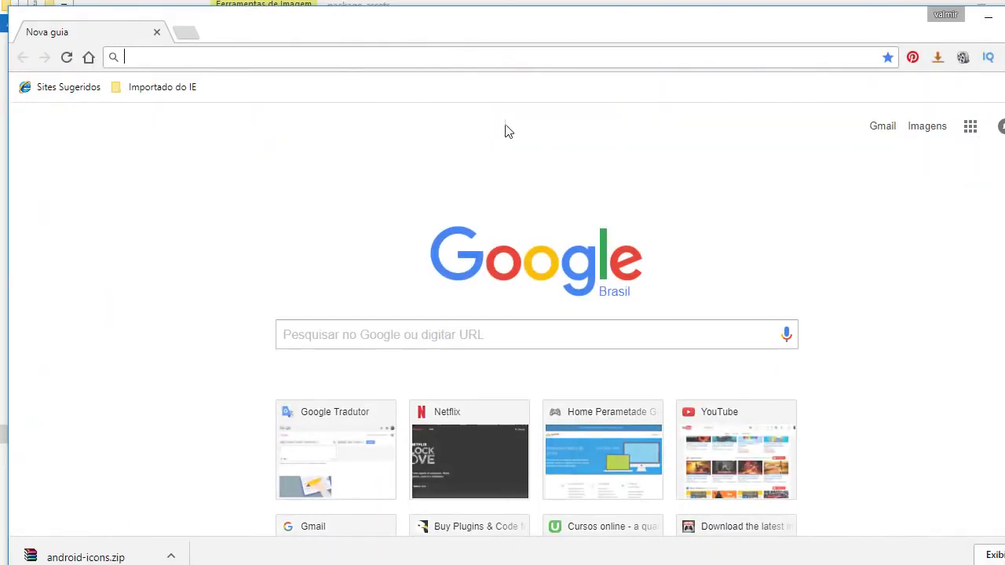
click(434, 59)
text(app)
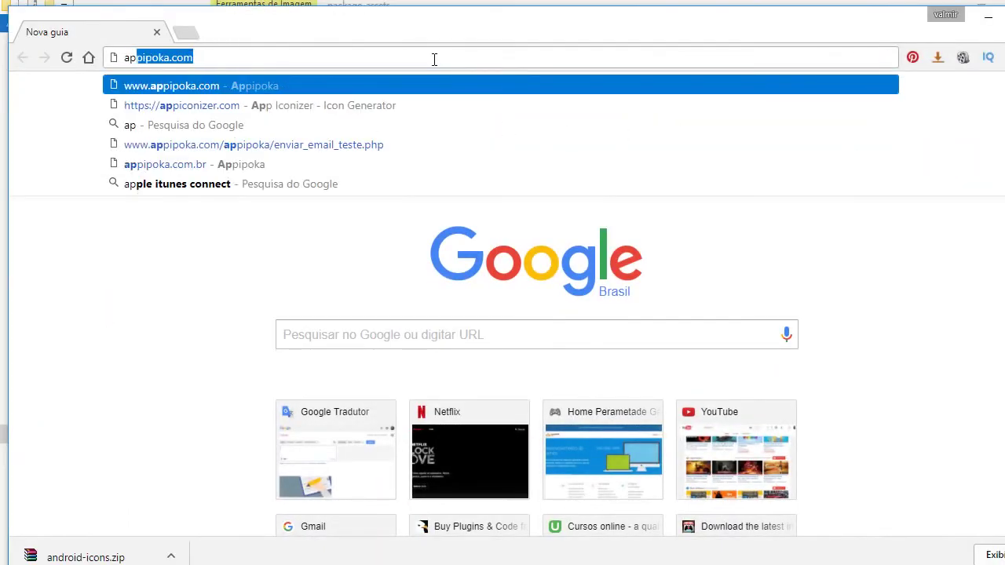
text(iconizer)
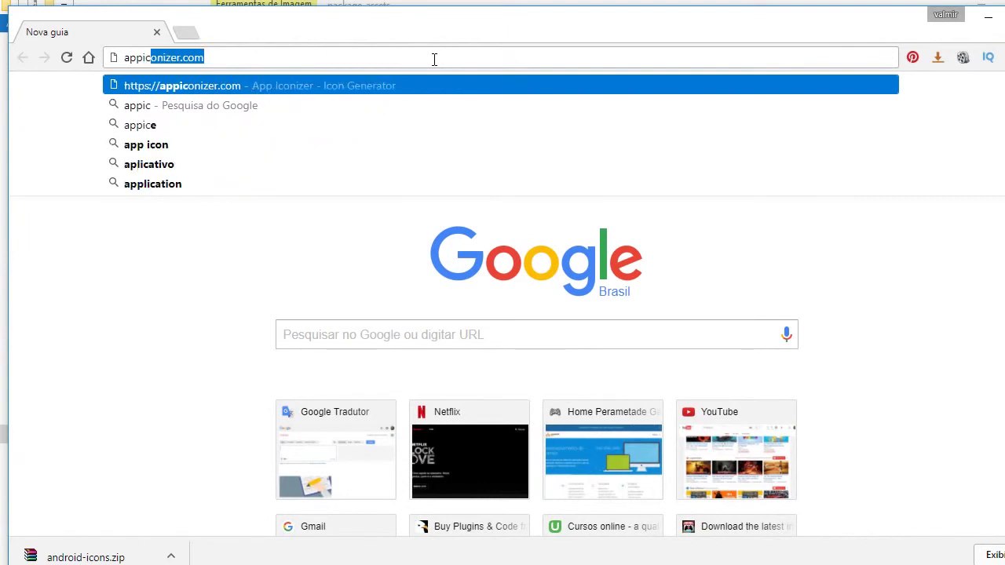
key(Return)
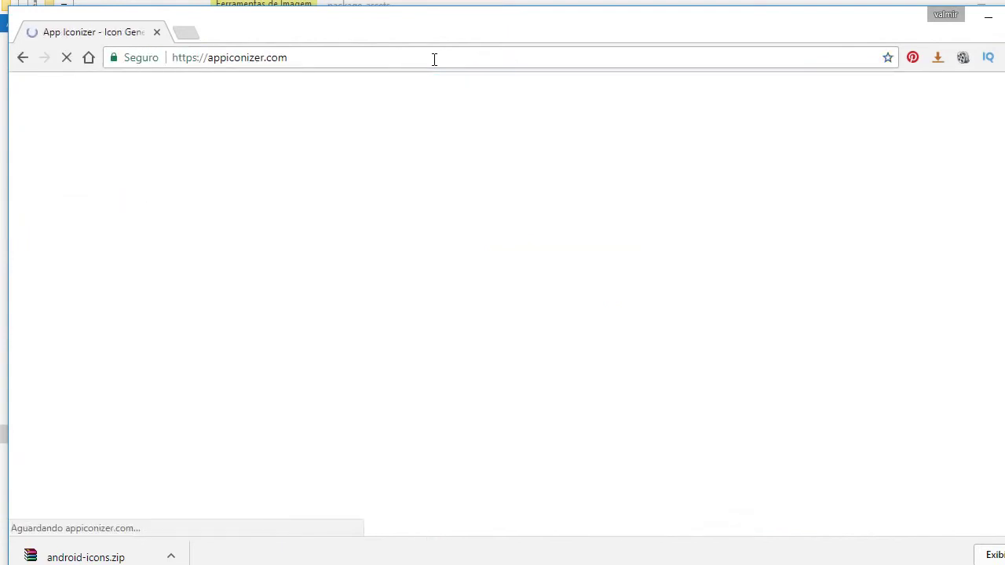
Step: Check App Iconizer's image requirements and upload icon-1024-01.png from the package-assets folder
scroll(714, 232, down, 4)
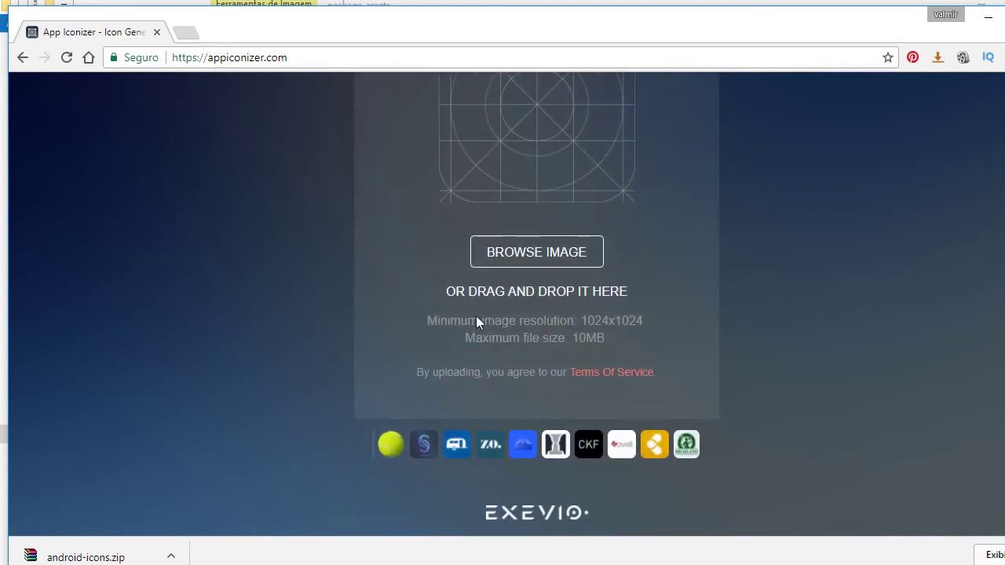
drag(434, 321, 588, 338)
click(670, 321)
drag(669, 320, 581, 319)
scroll(778, 314, up, 3)
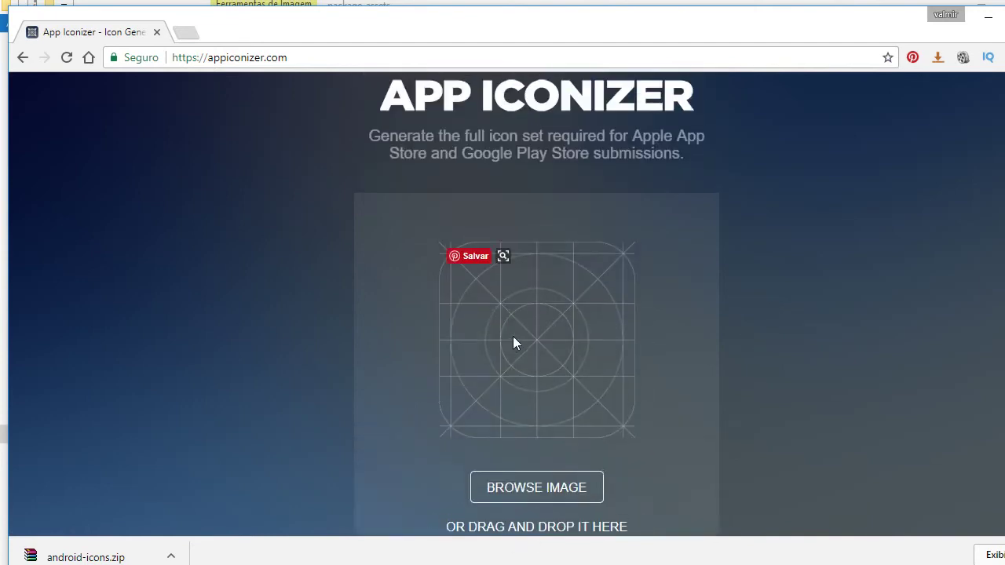
click(544, 491)
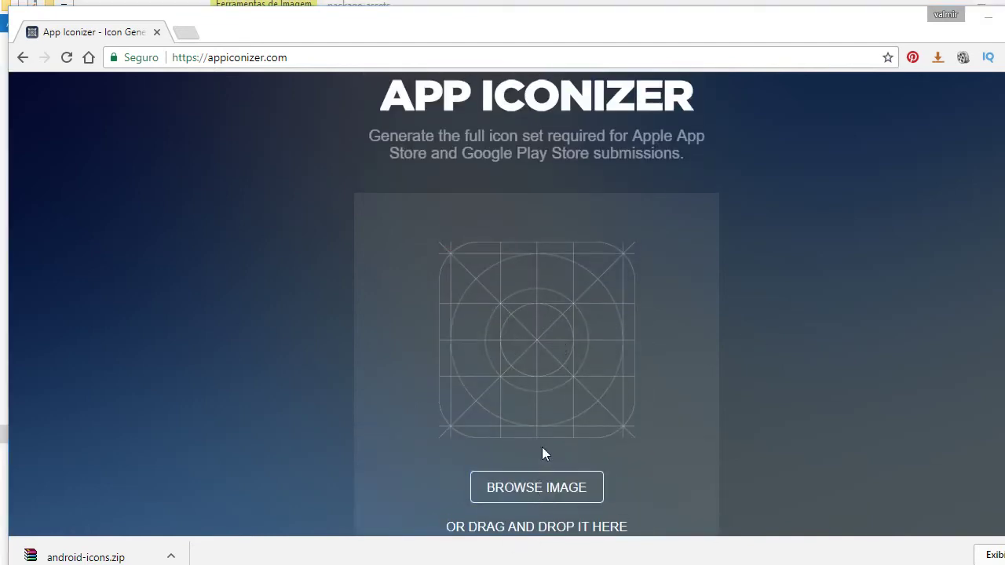
click(224, 251)
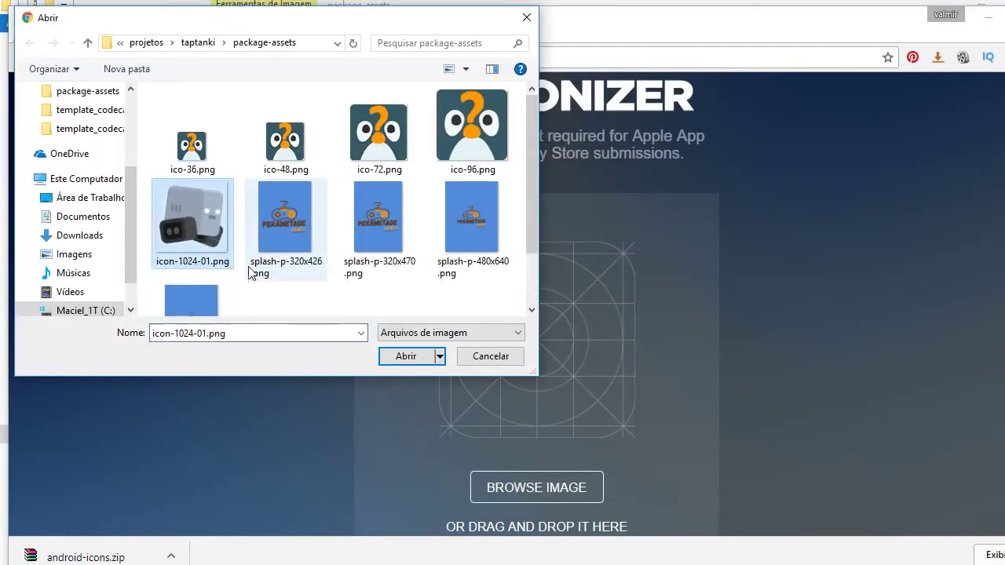
click(430, 357)
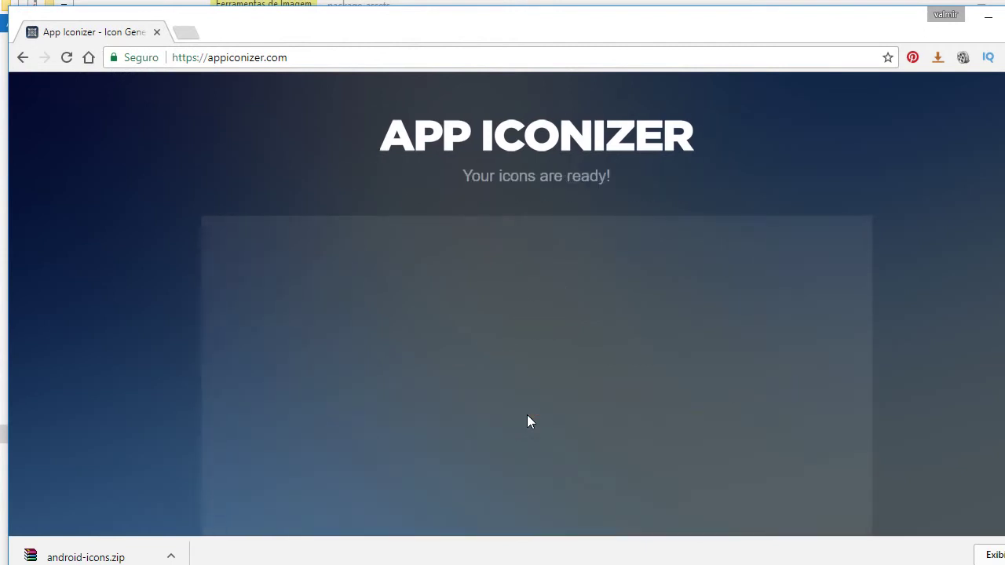
Step: Preview the generated icons on the phone mockups and download the regular Android icon set
scroll(541, 404, down, 2)
scroll(542, 330, up, 2)
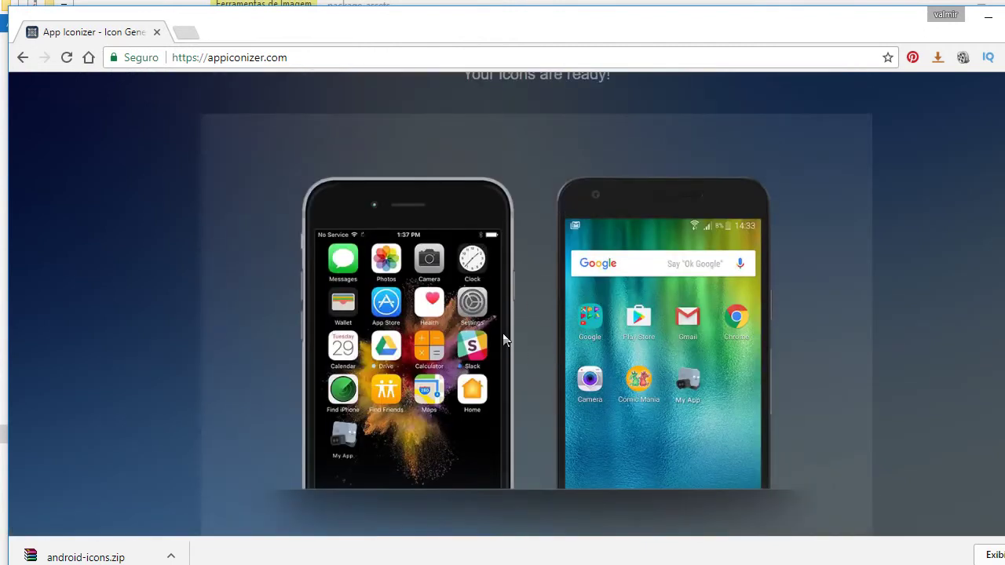
scroll(262, 398, down, 1)
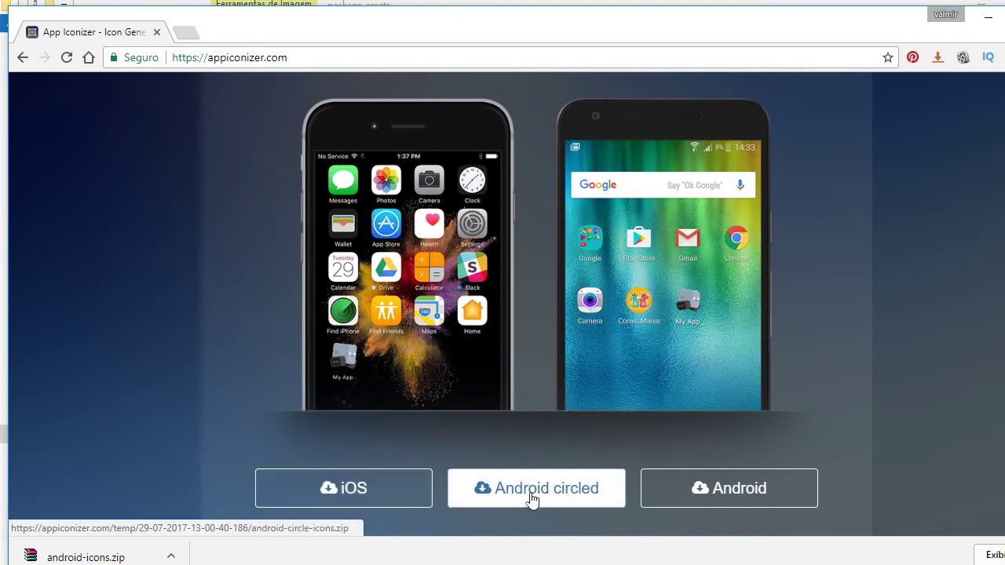
click(726, 493)
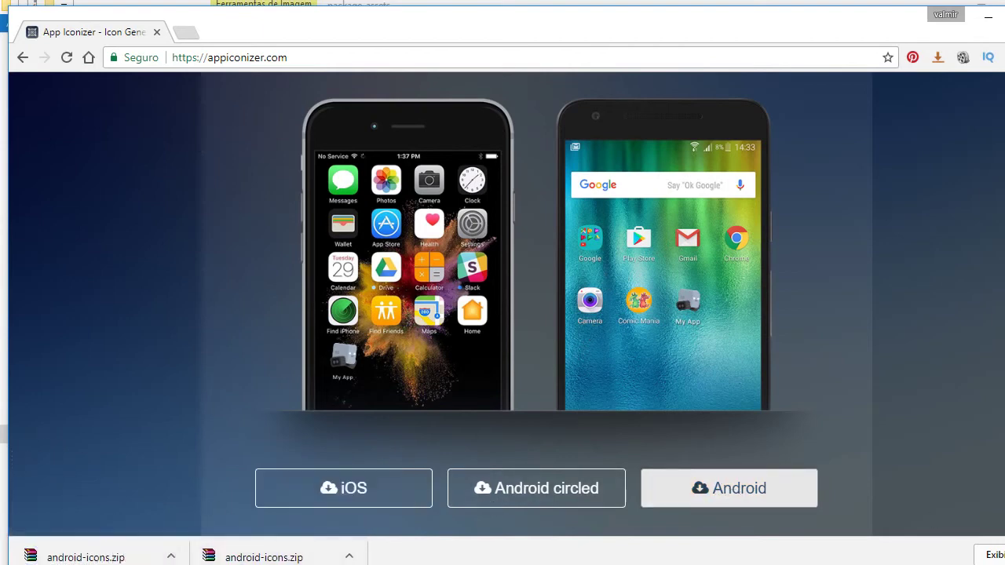
Step: Bring the downloaded android-icons.zip from Downloads into the package-assets folder and extract its contents there
click(170, 556)
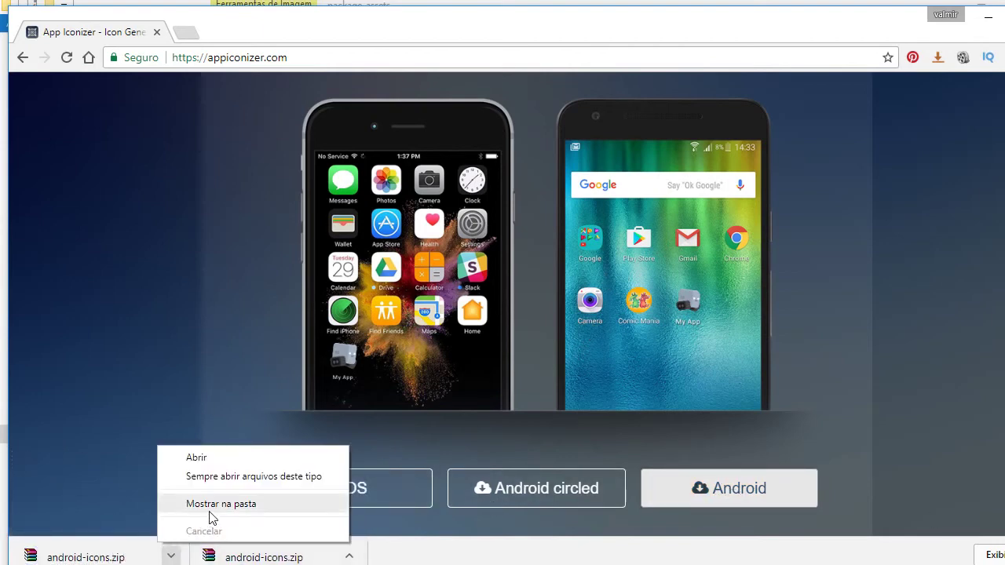
click(233, 509)
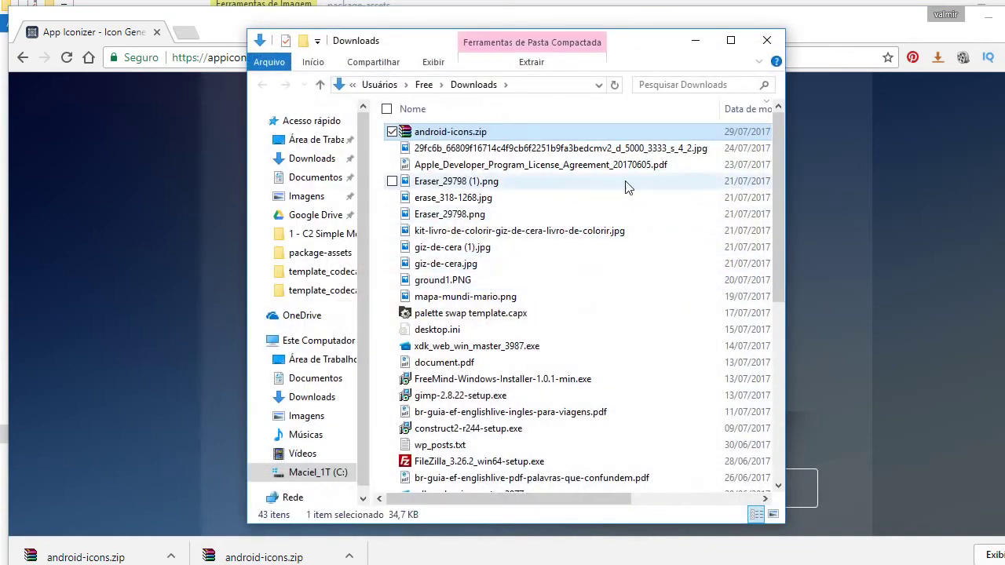
click(694, 40)
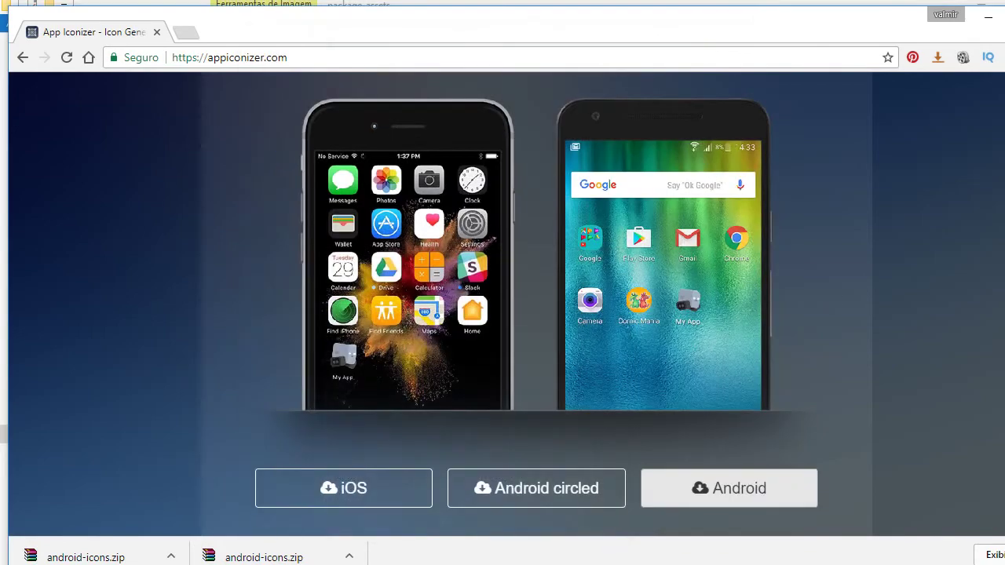
key(alt+Tab)
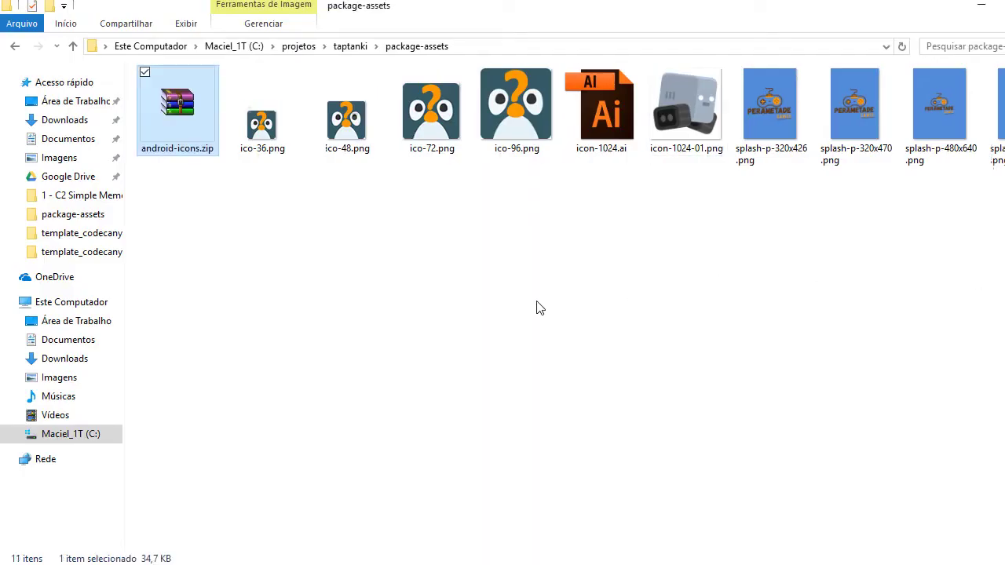
right_click(175, 98)
click(146, 154)
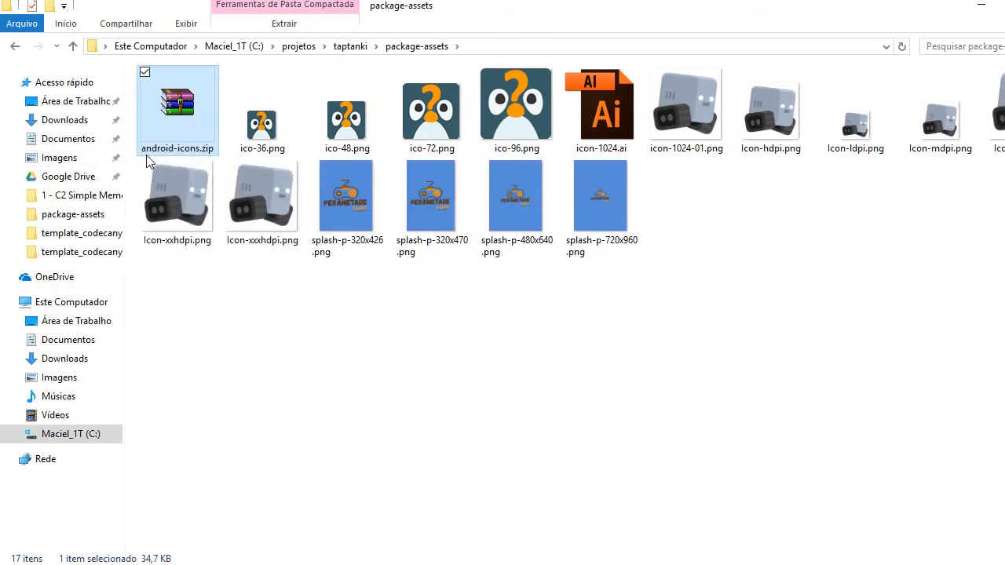
Step: Look through the extracted Android icons in package-assets, from Icon-ldpi.png up to Icon-xxxhdpi.png
click(862, 146)
ctrl+click(934, 135)
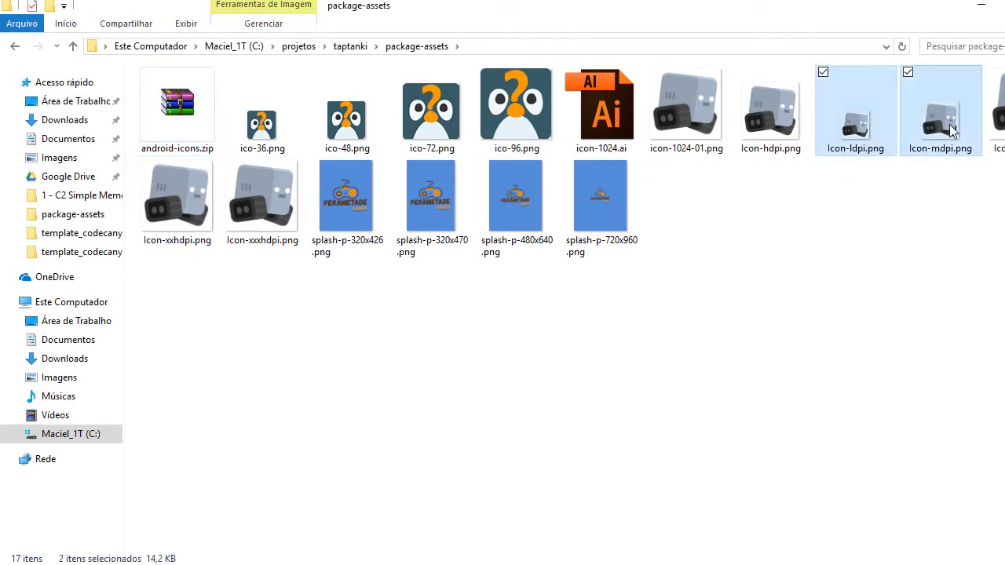
ctrl+click(888, 139)
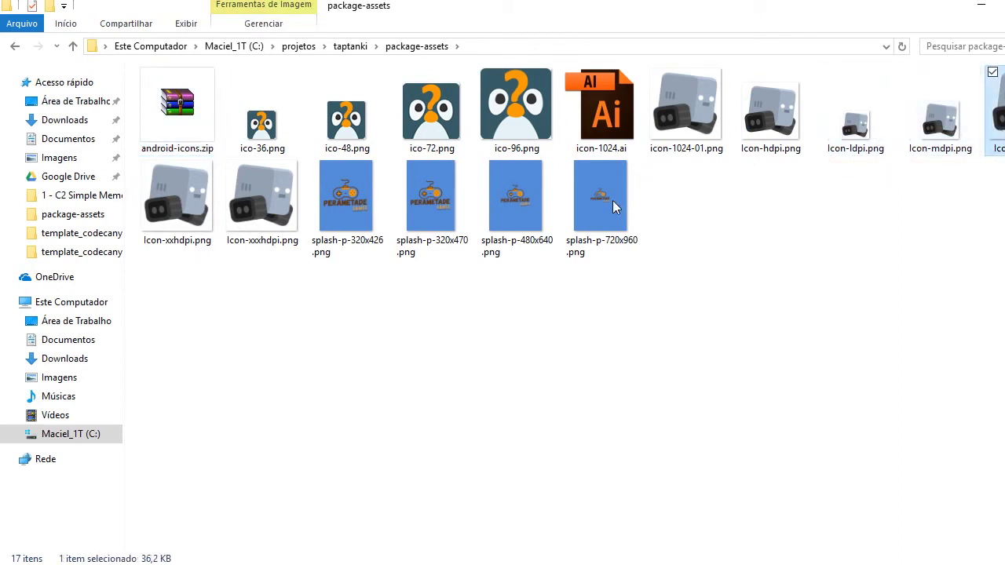
click(178, 202)
click(262, 213)
click(749, 352)
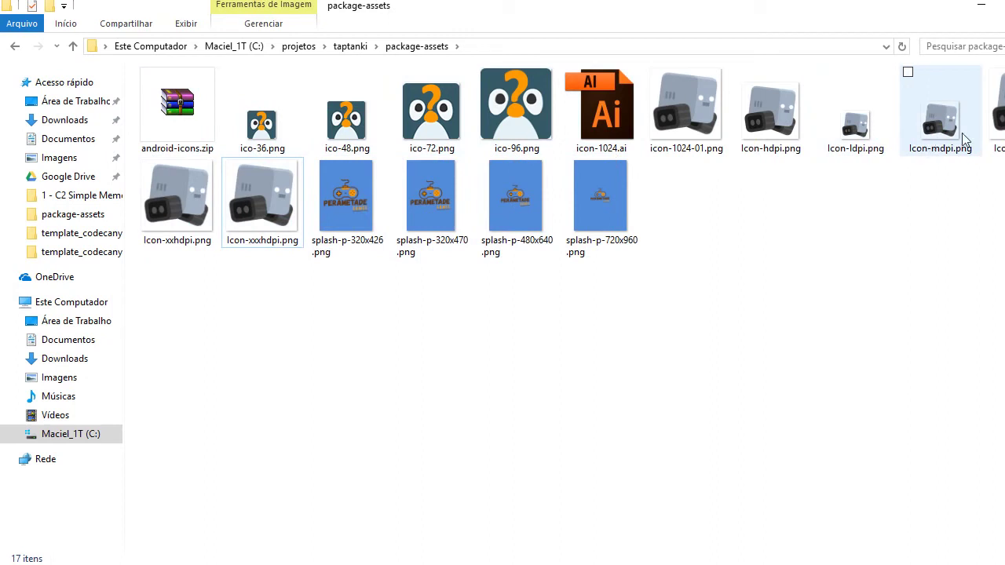
Step: Delete android-icons.zip and the old penguin icons ico-36.png through ico-96.png from package-assets
click(186, 125)
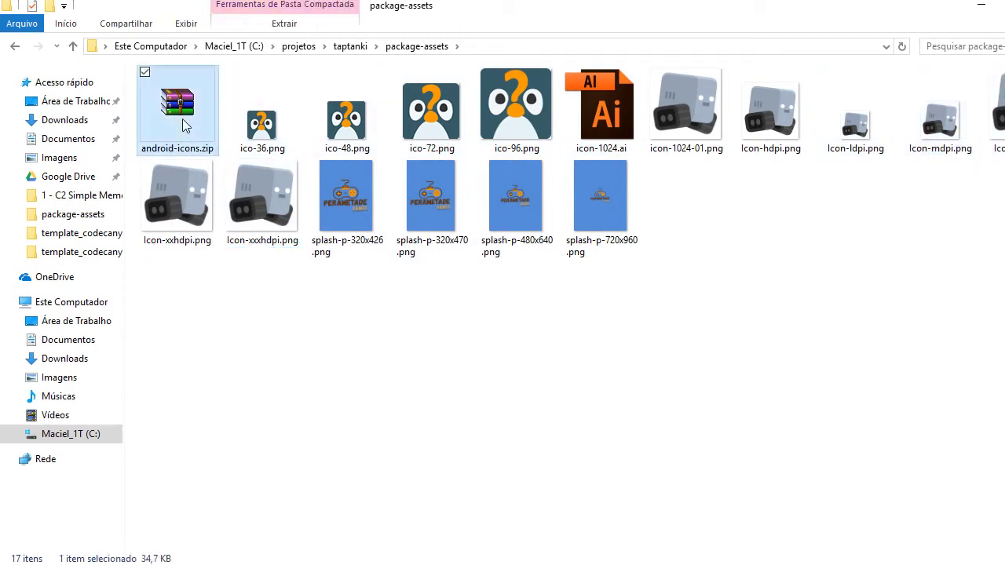
key(Delete)
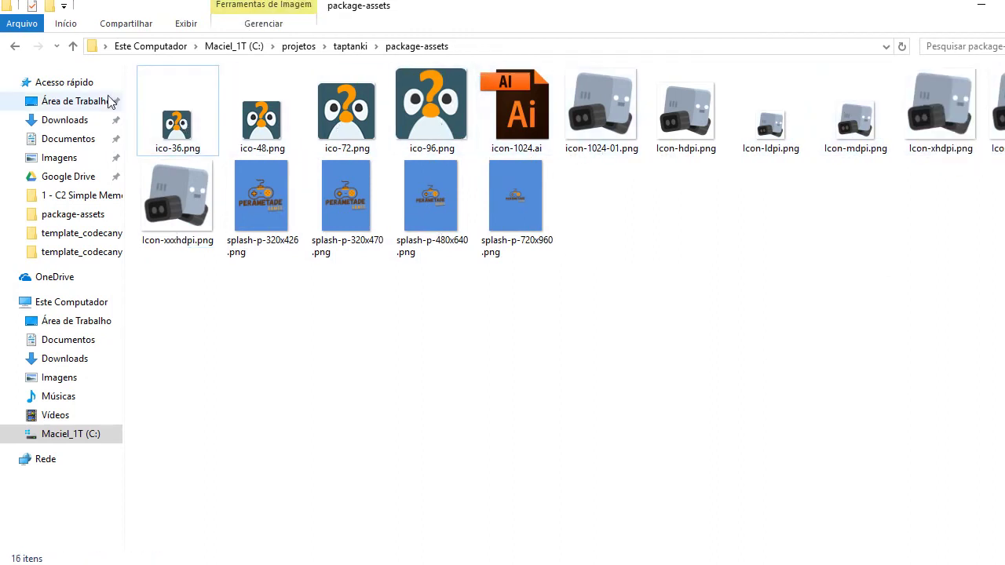
click(428, 114)
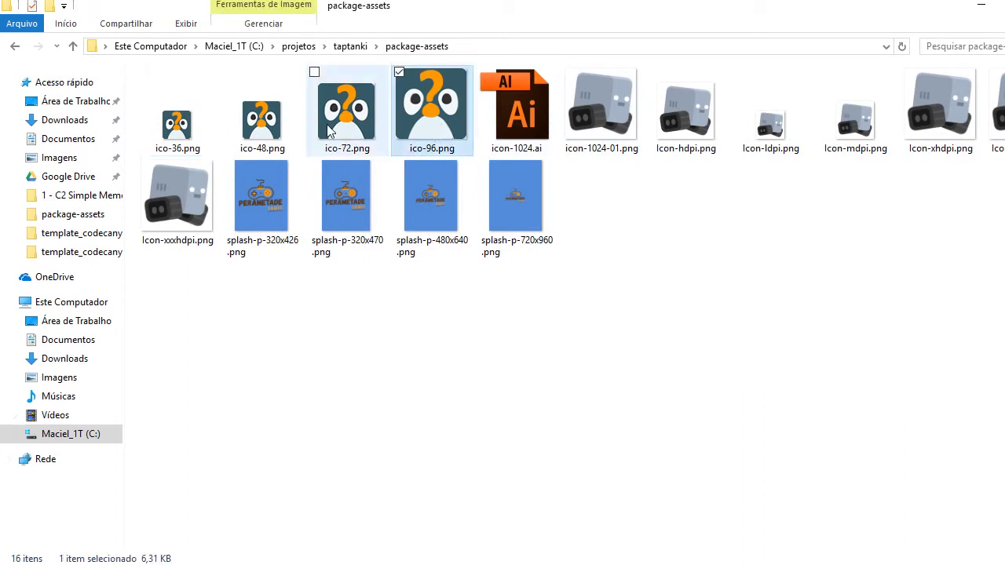
shift+click(202, 128)
key(Delete)
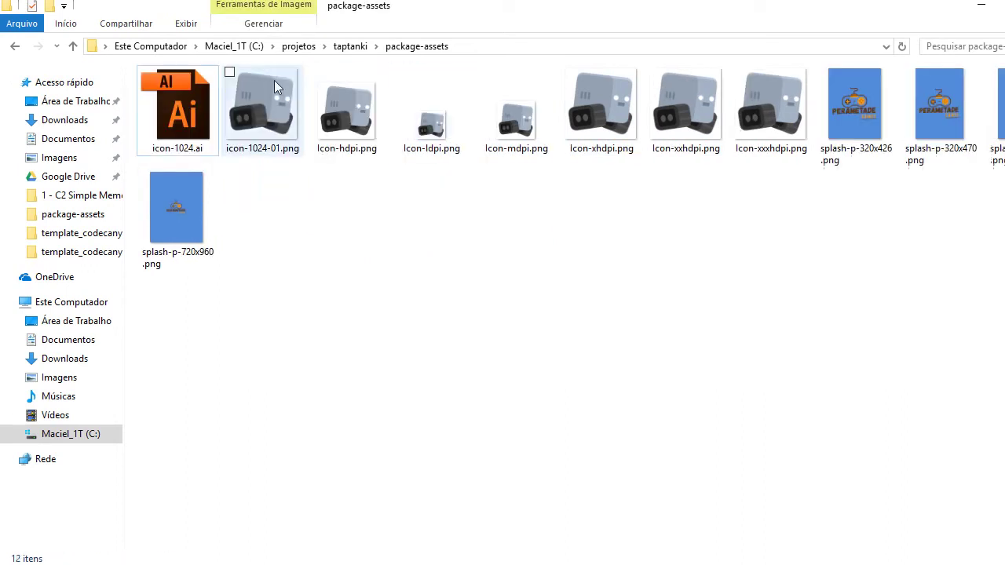
drag(779, 255, 443, 112)
click(554, 239)
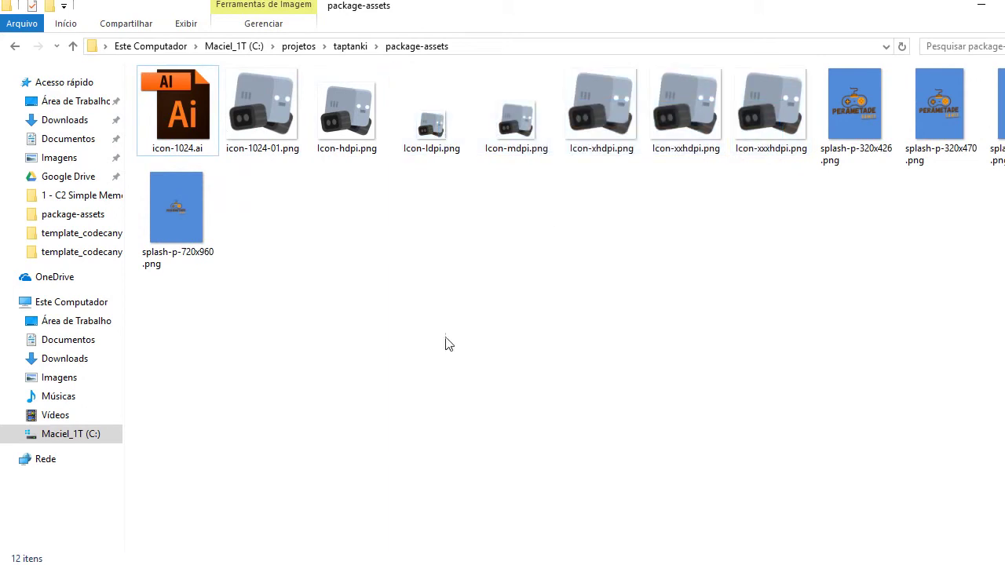
Step: Switch to Intel XDK and expand the taptanki project's Launch Icons and Splash Screens settings for Android
click(202, 564)
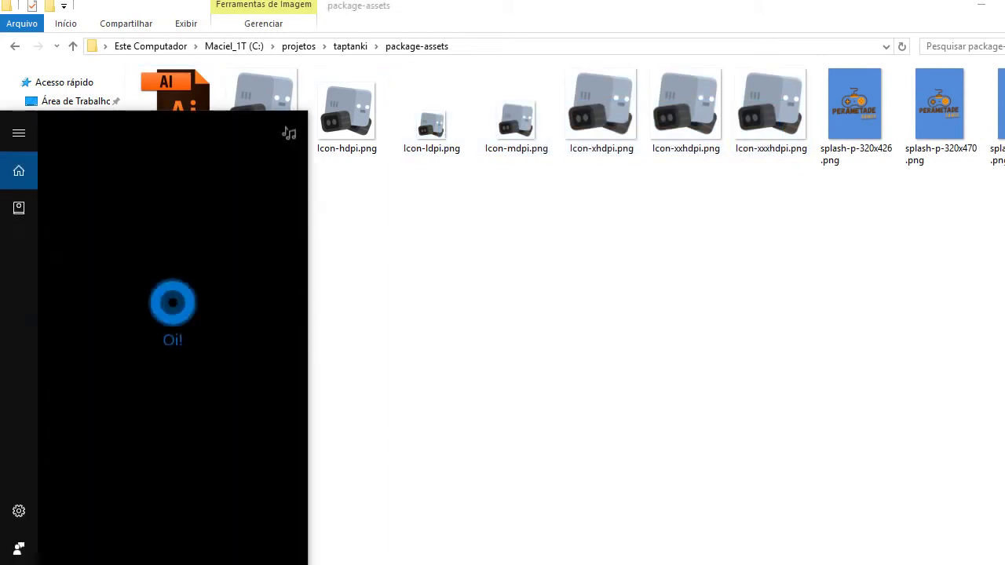
text(in)
key(Return)
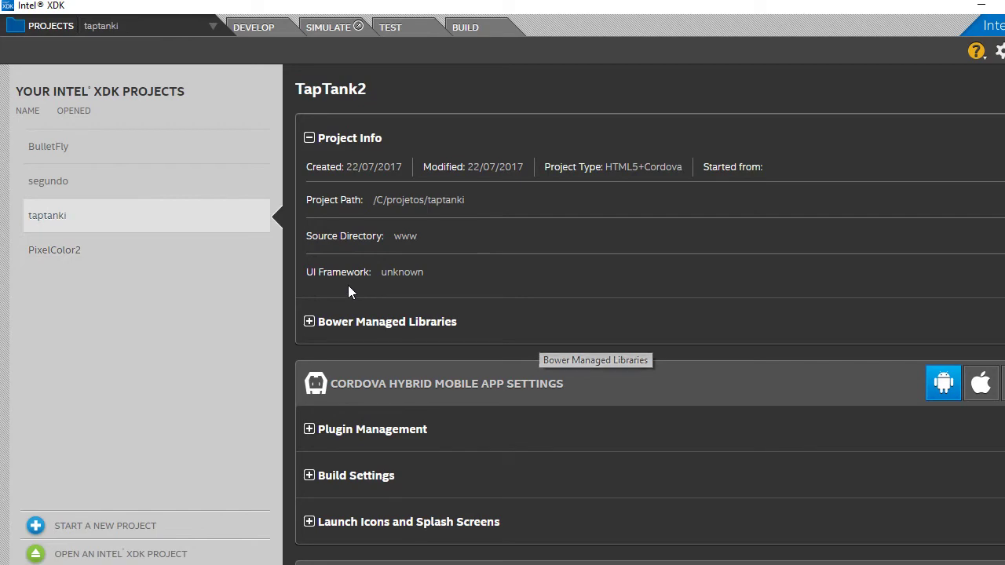
scroll(348, 285, down, 2)
click(311, 376)
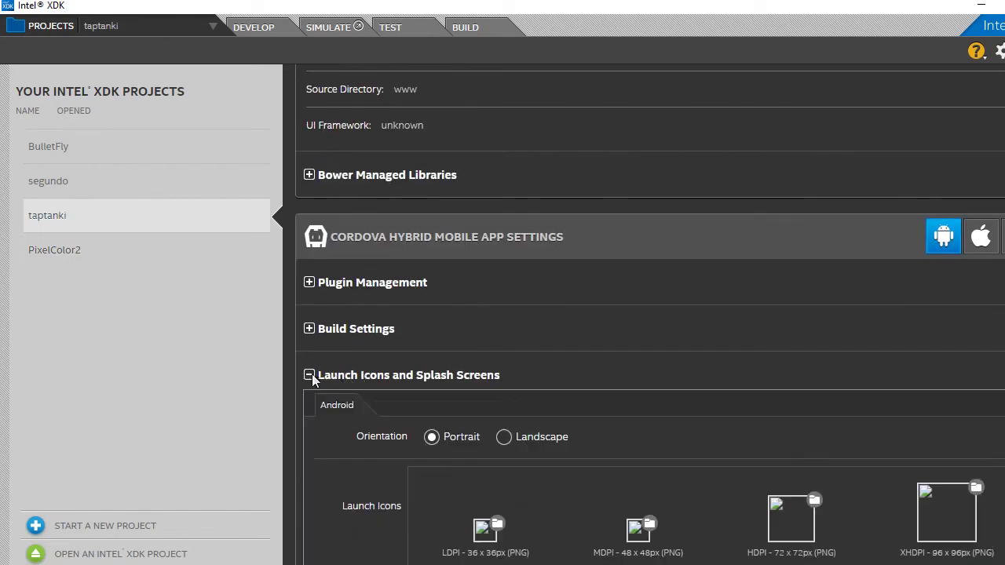
scroll(508, 375, down, 4)
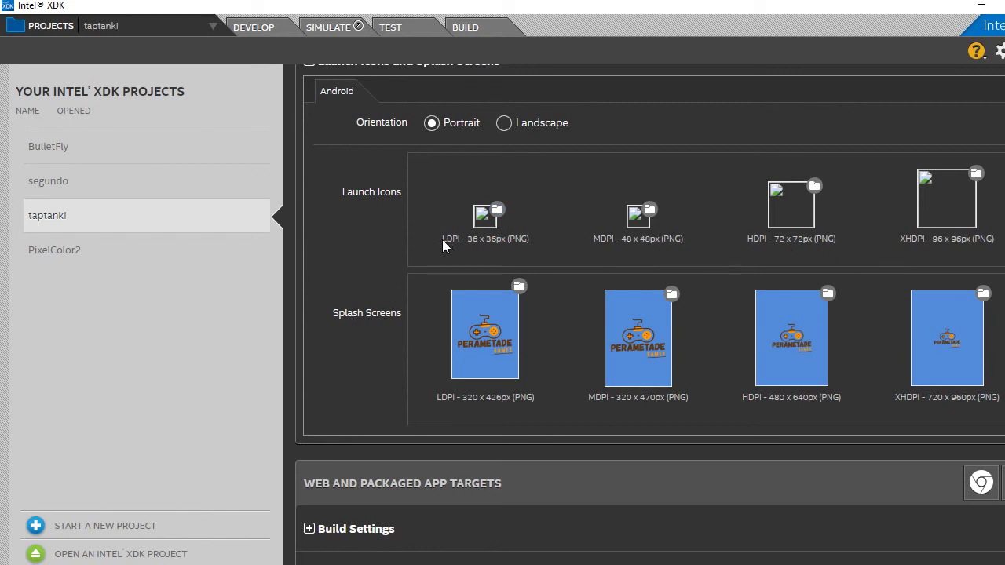
Step: Assign Icon-ldpi.png as the LDPI 36 x 36 px launch icon and Icon-mdpi.png as the MDPI 48 x 48 px one
click(497, 212)
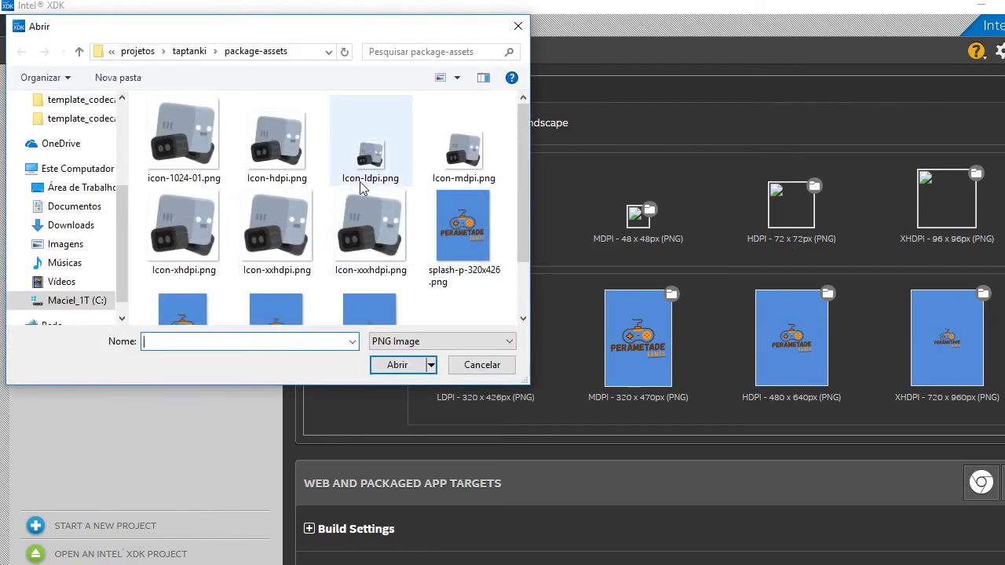
click(373, 180)
click(395, 368)
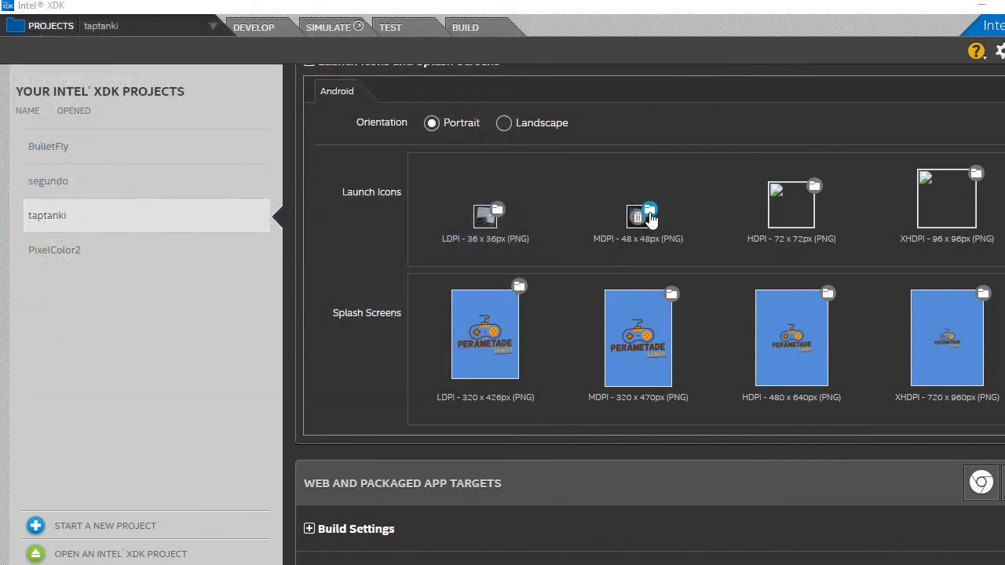
click(648, 211)
click(467, 153)
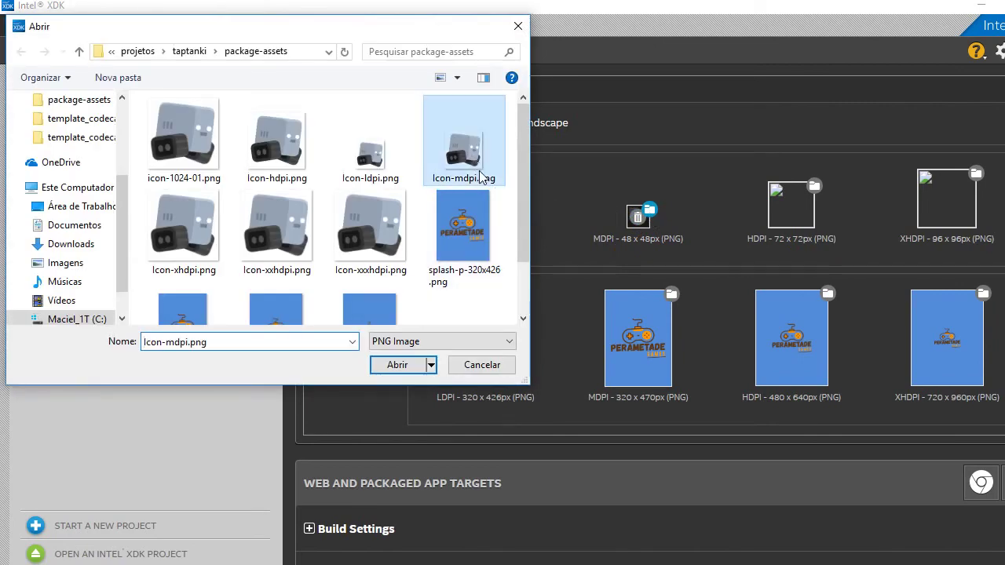
click(401, 365)
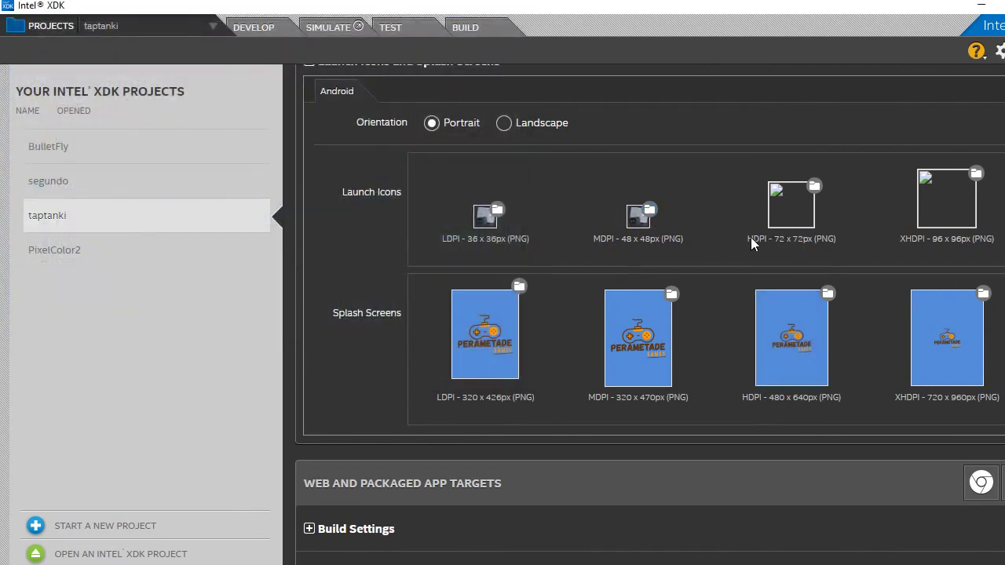
Step: Assign Icon-hdpi.png as the HDPI 72 x 72 px launch icon and Icon-xhdpi.png as the XHDPI 96 x 96 px one
click(814, 188)
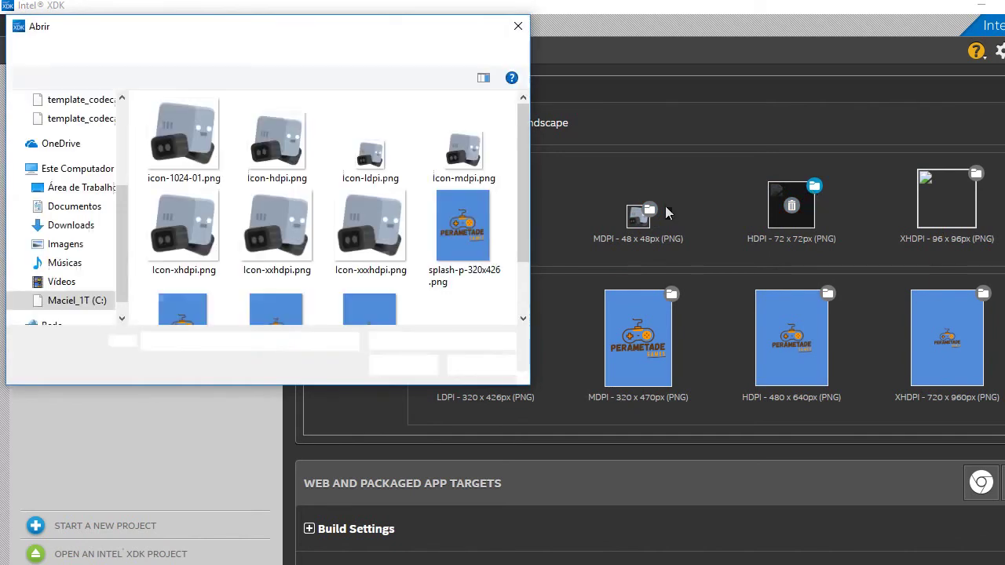
click(181, 242)
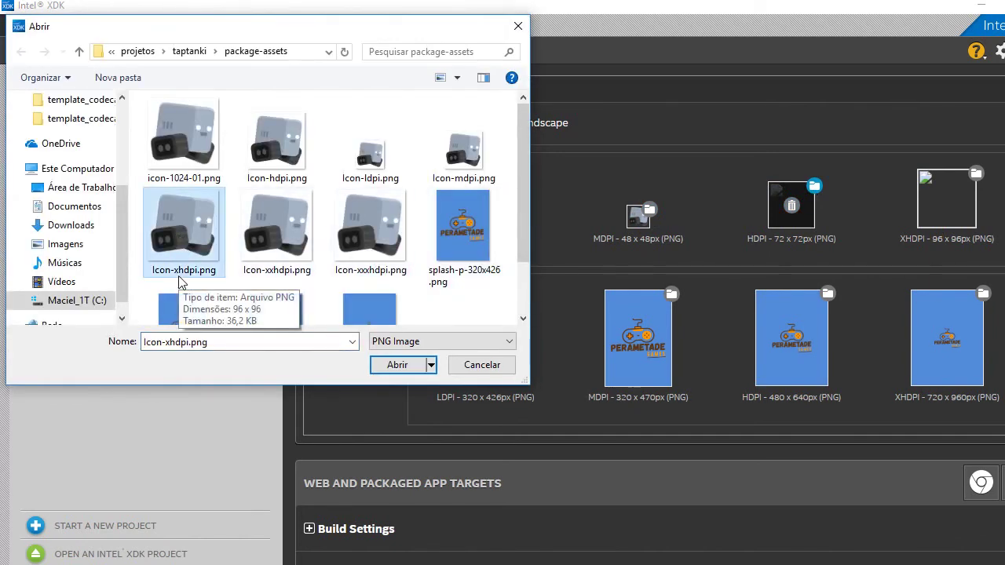
click(278, 157)
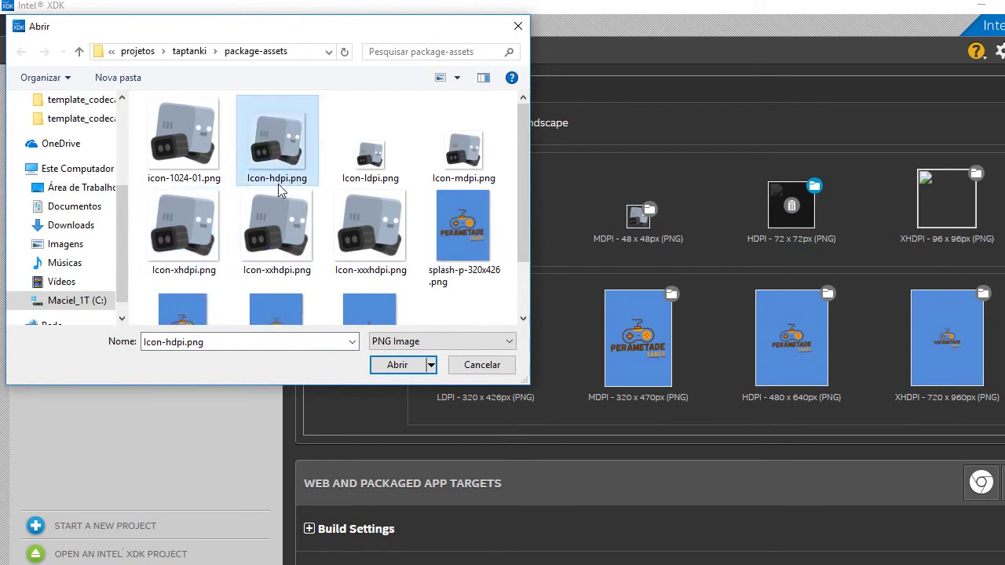
click(406, 365)
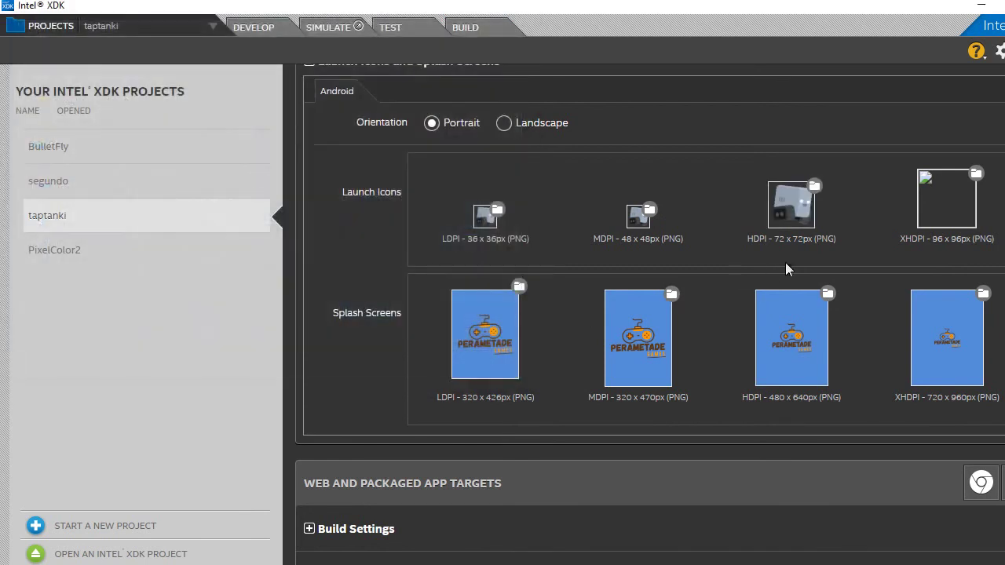
click(976, 172)
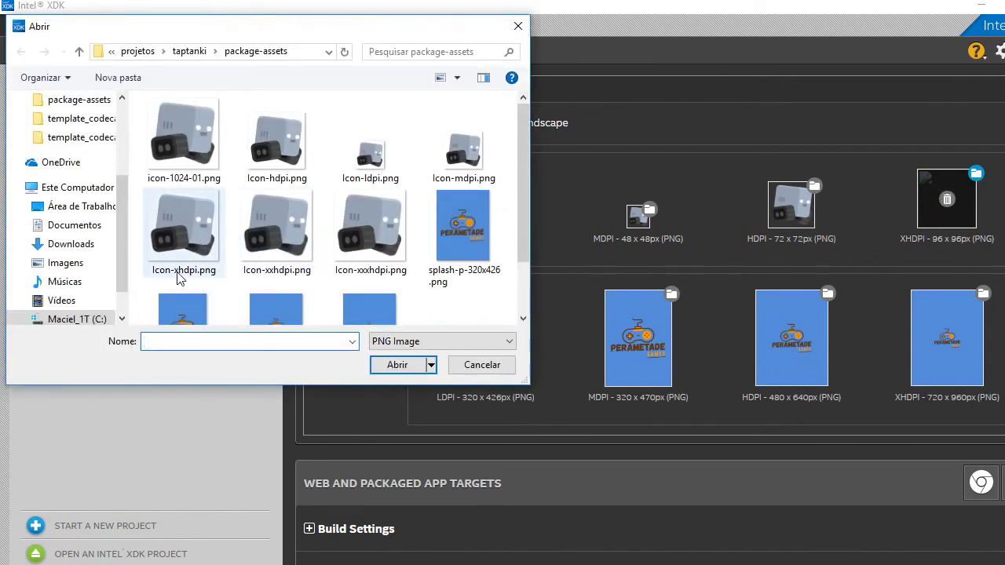
click(182, 271)
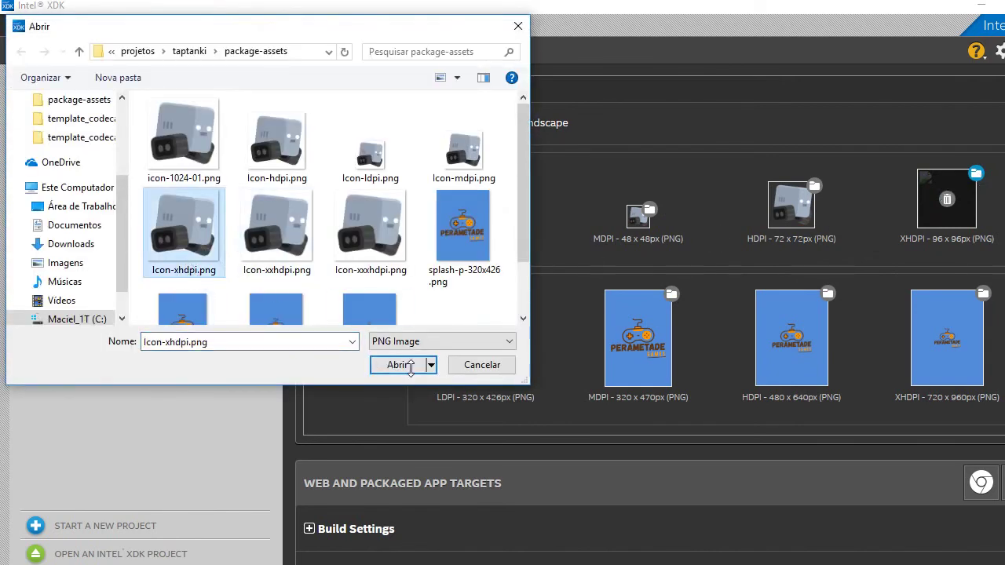
click(402, 365)
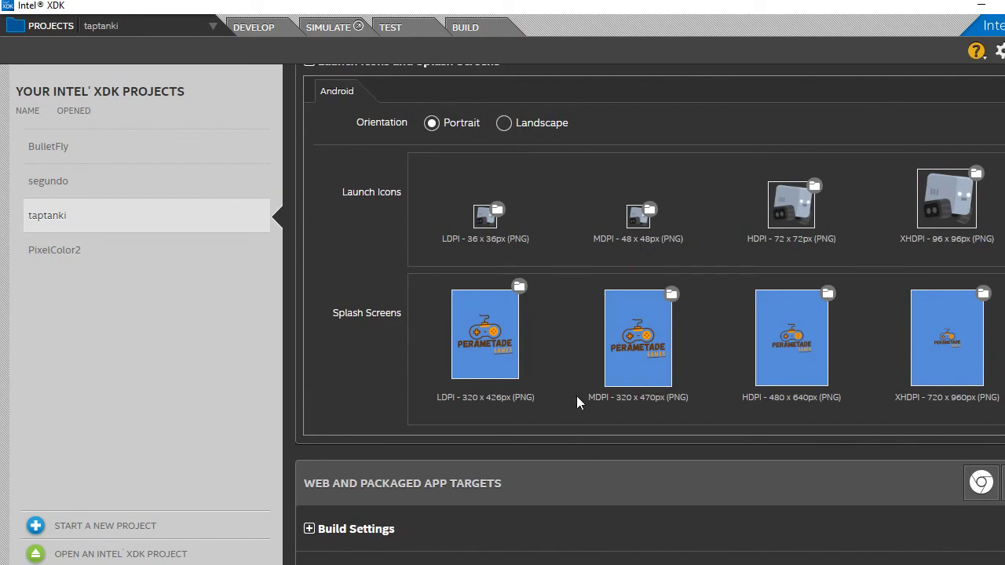
Step: Switch to File Explorer and the App Iconizer page to review the source icon-1024-01.png and the icons generated from it in package-assets
key(alt+Tab)
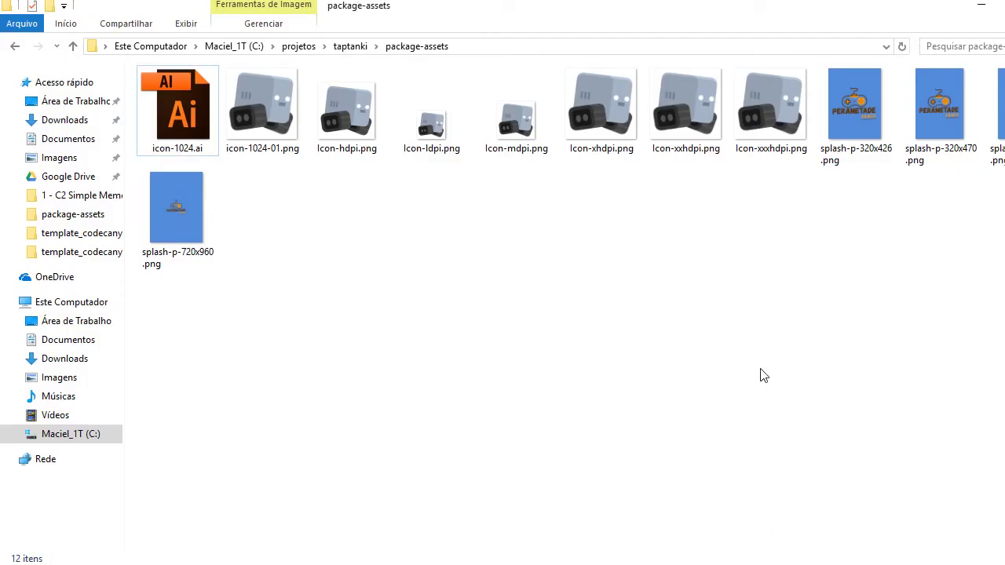
click(267, 128)
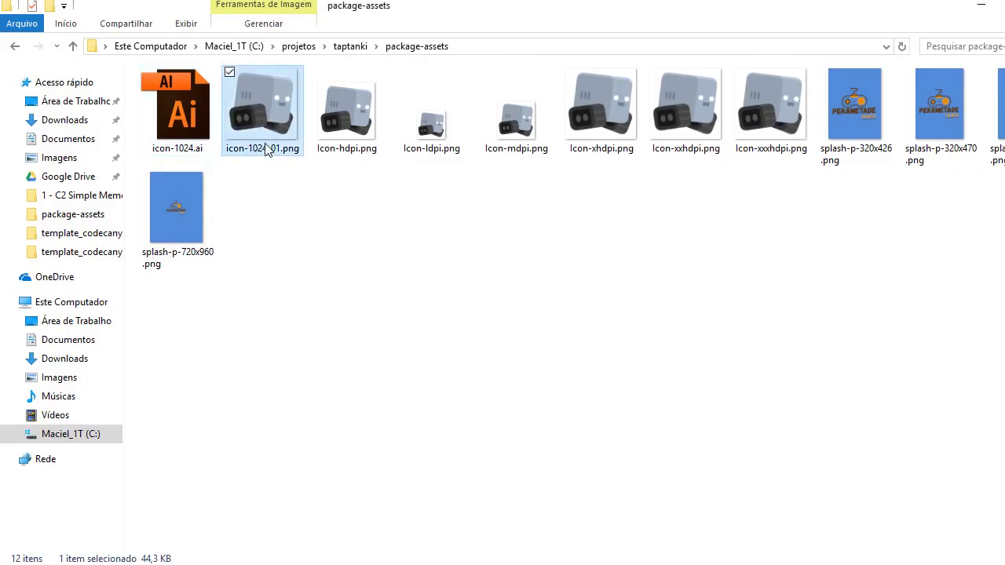
click(484, 511)
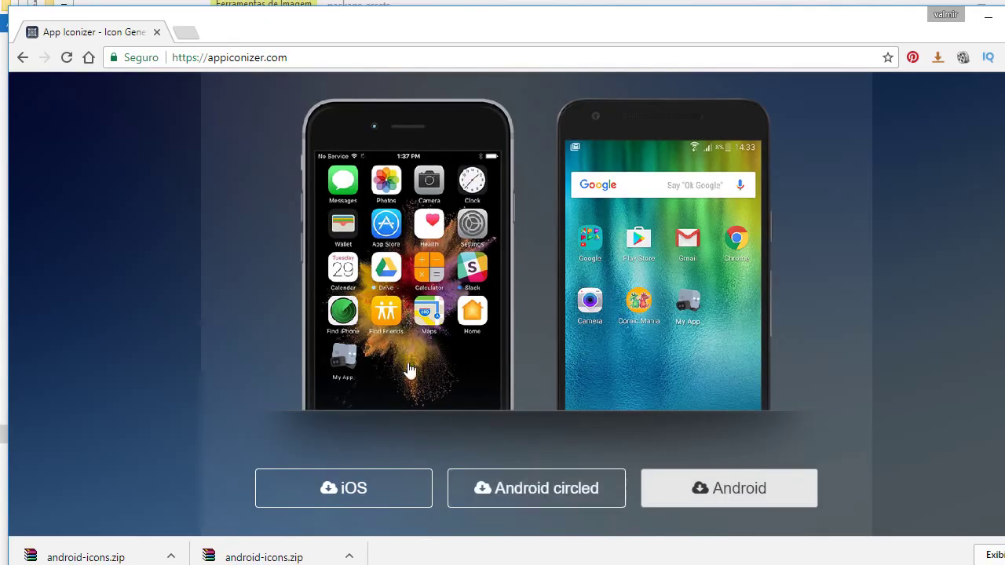
scroll(241, 119, up, 2)
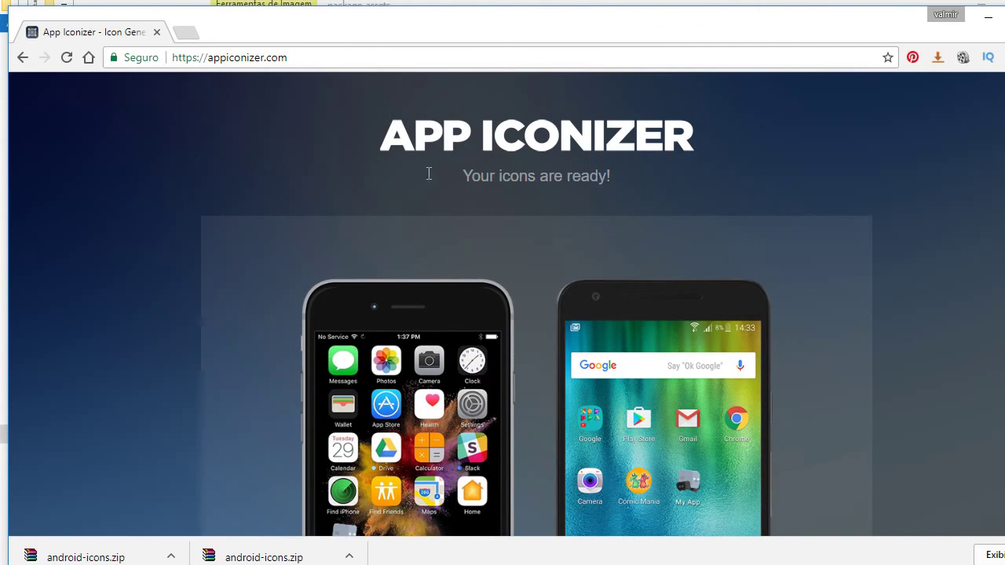
scroll(429, 173, down, 3)
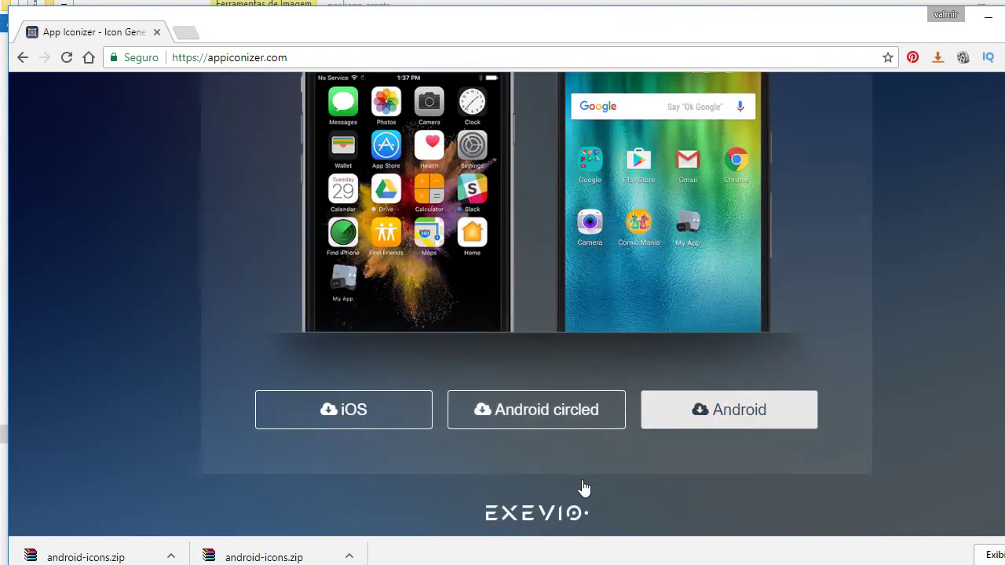
mouse_move(455, 558)
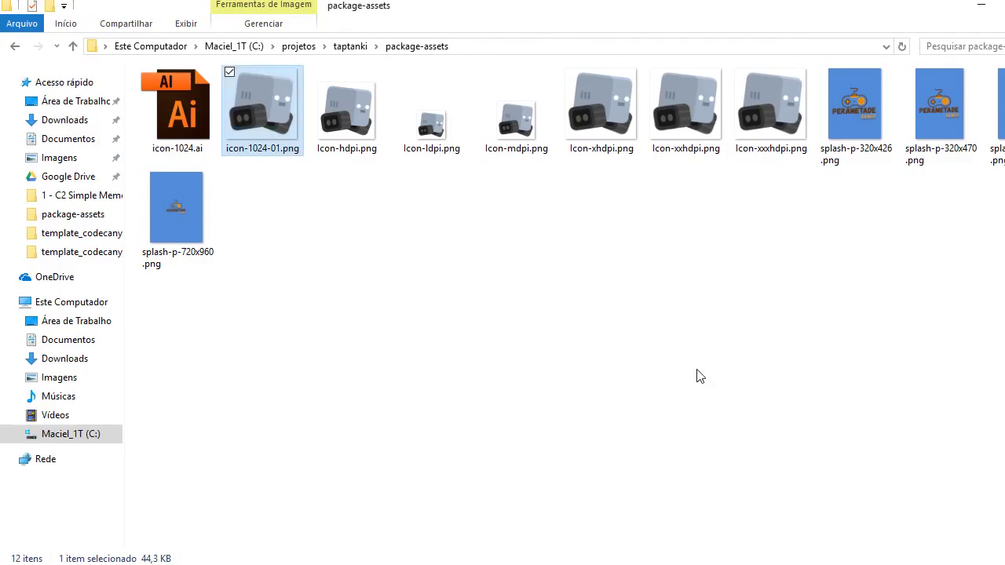
click(840, 525)
drag(407, 234, 727, 67)
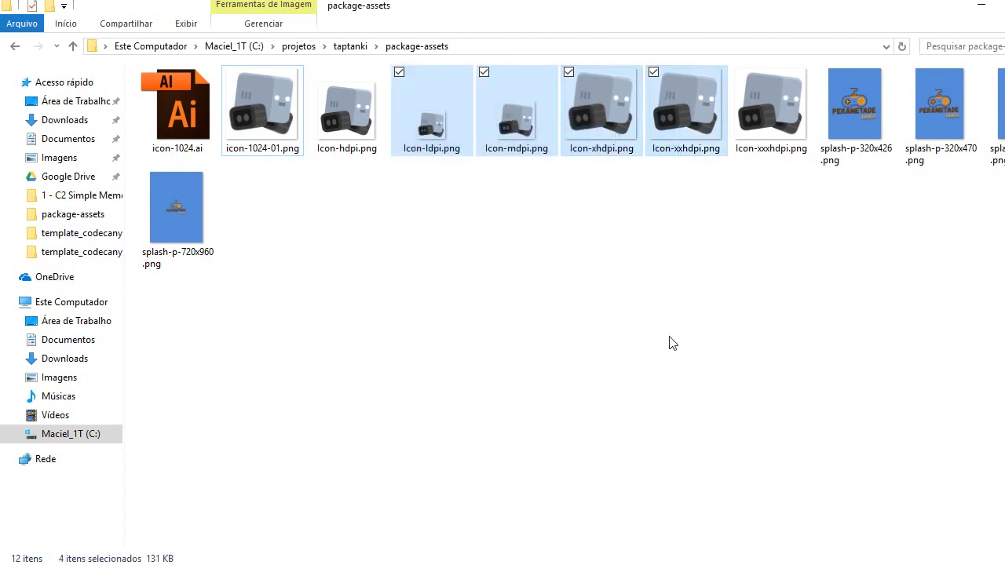